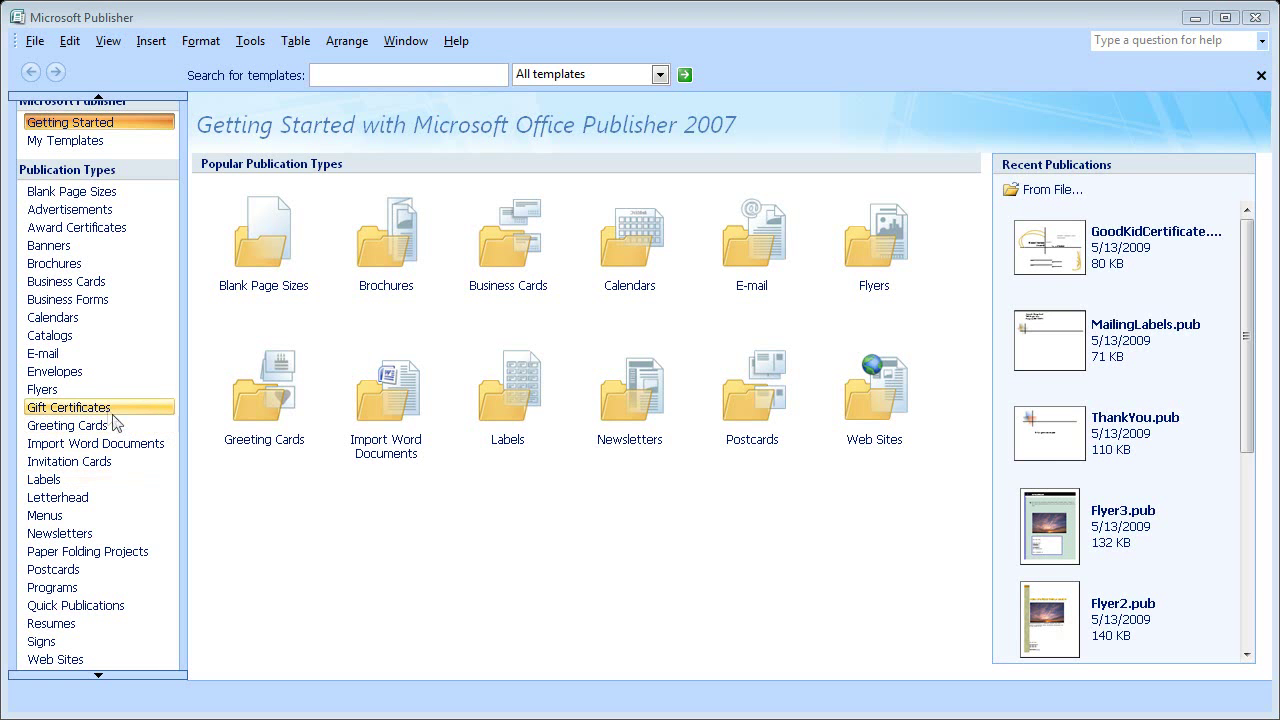
- Create a new flyer publication from the Brocade flyer template
left_click(94, 391)
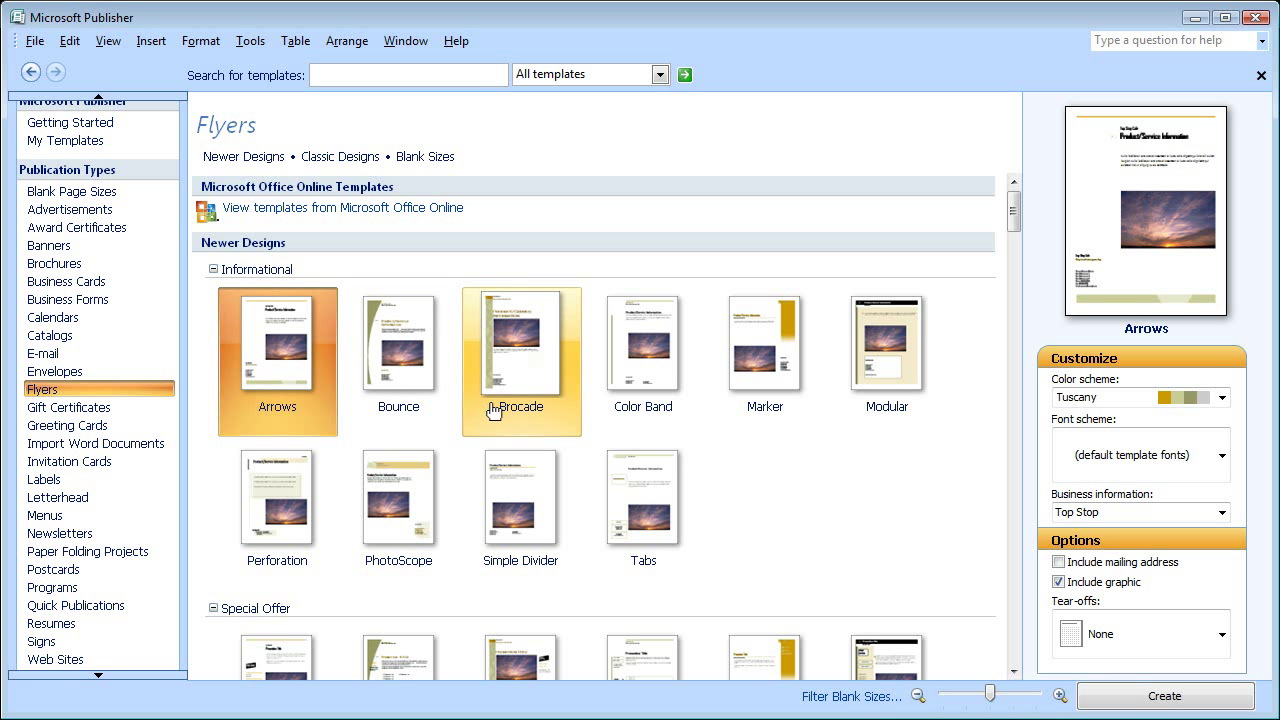
left_click(519, 374)
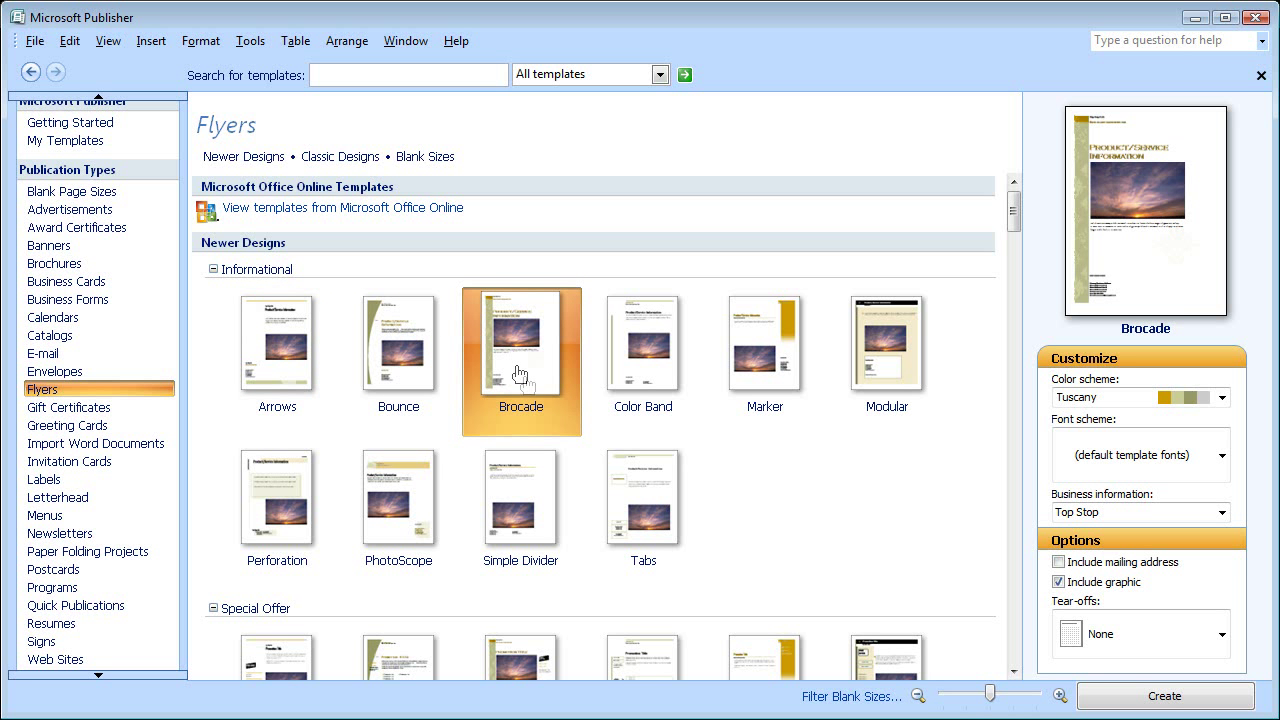
left_click(1122, 694)
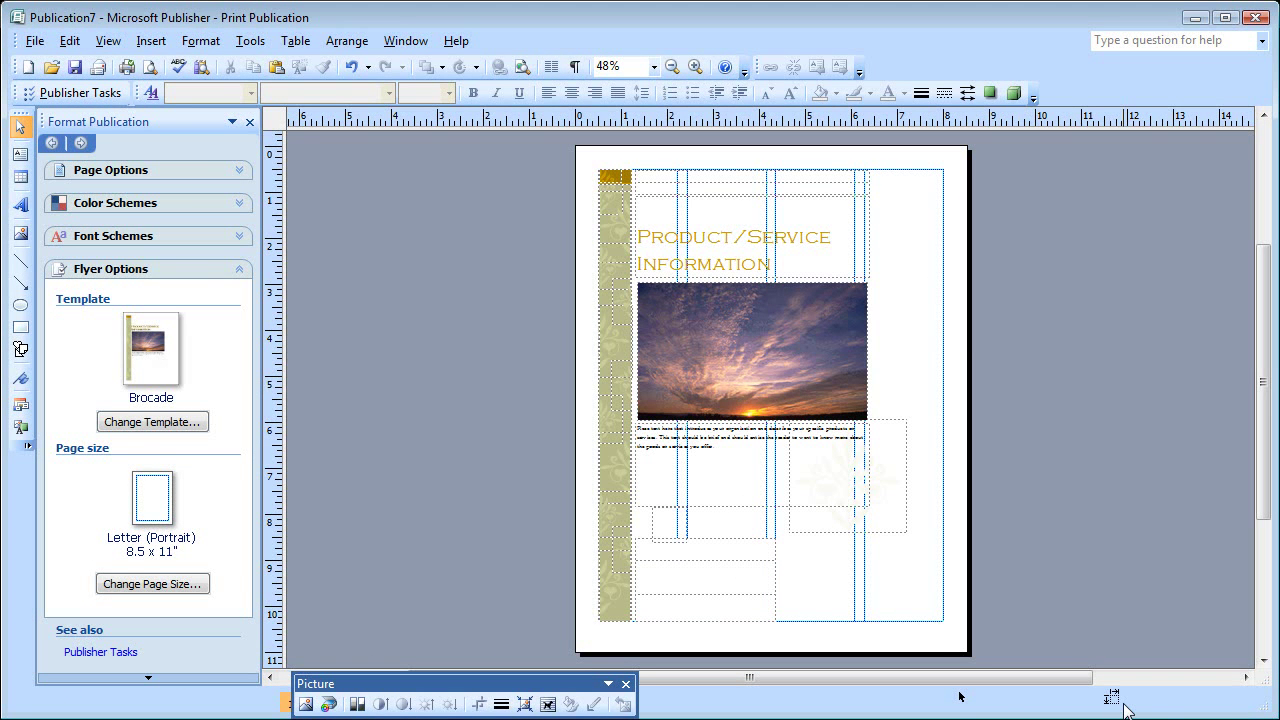
- Delete the sunset photo and insert the cherryBlossom picture from file in a new frame
left_click(806, 335)
key("Delete")
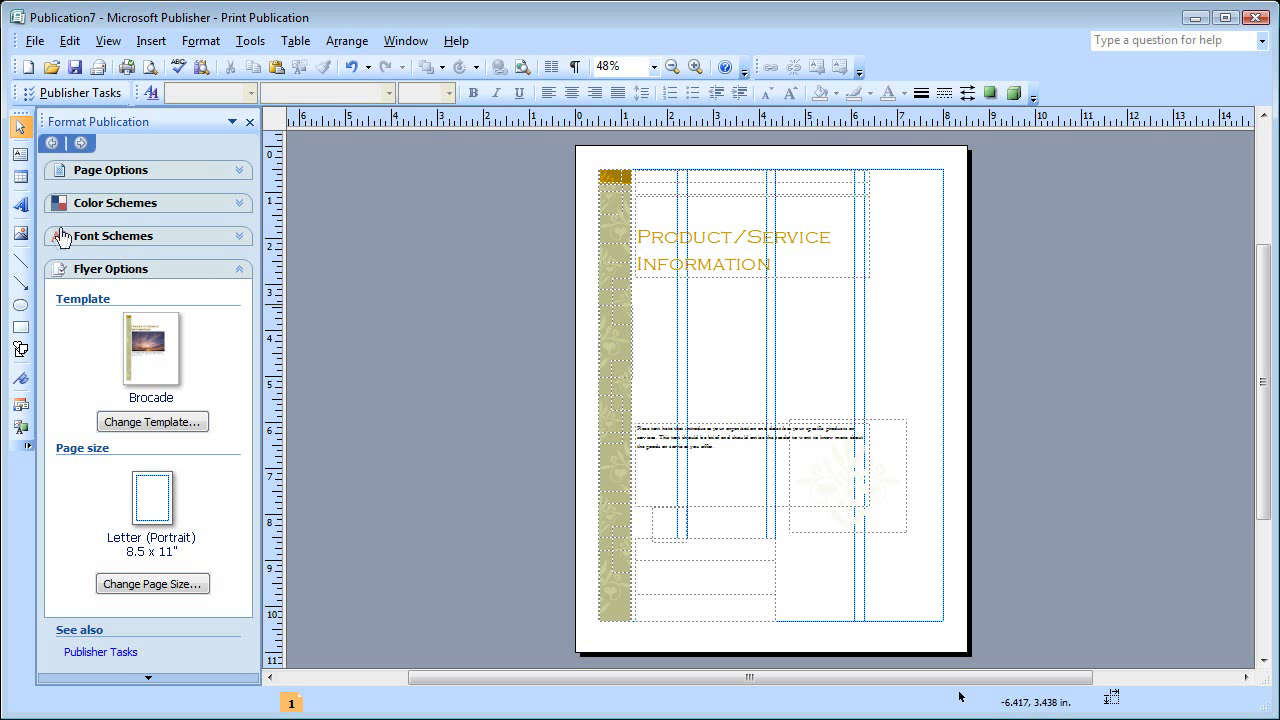
left_click(22, 236)
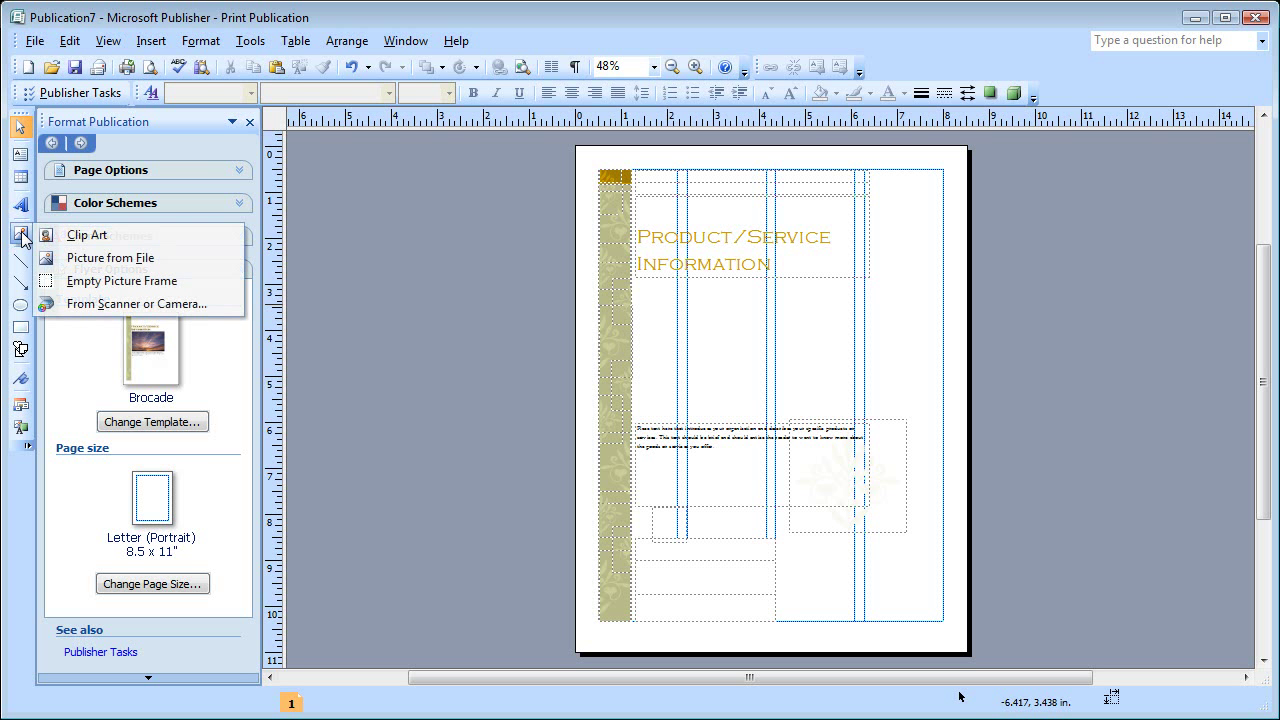
left_click(76, 260)
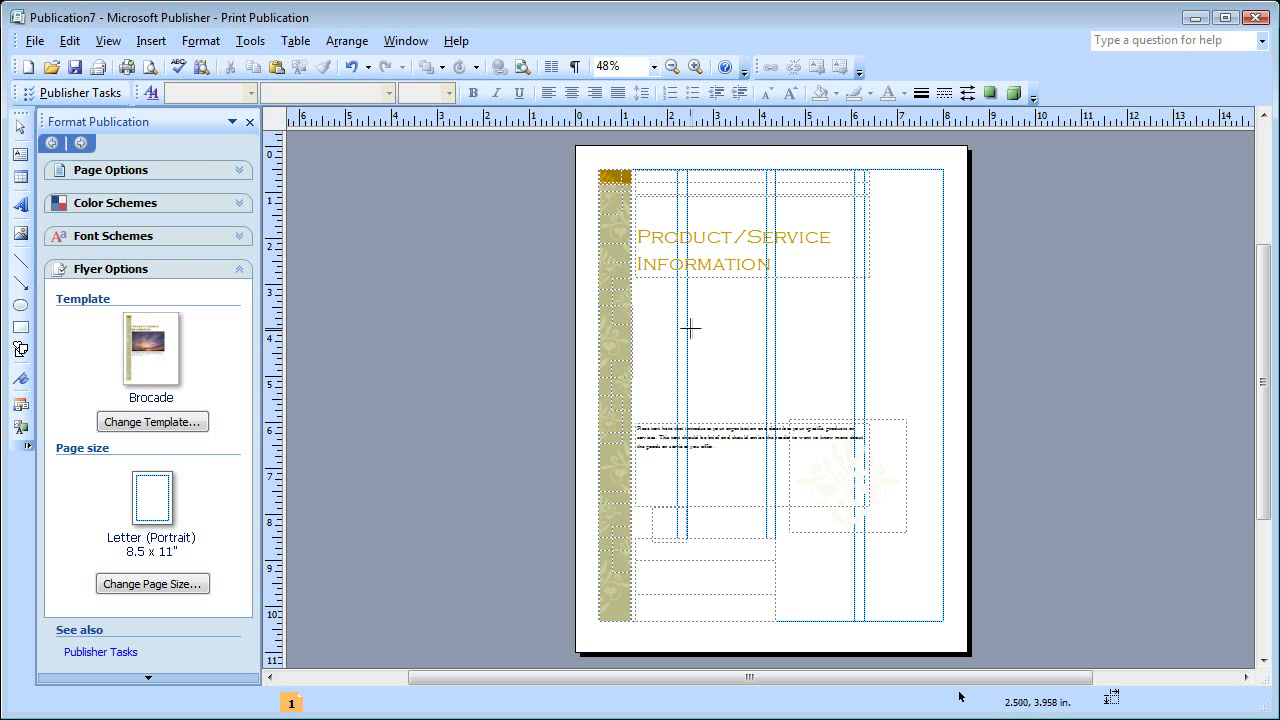
left_click_drag(787, 288, 943, 444)
left_click(268, 180)
left_click(451, 479)
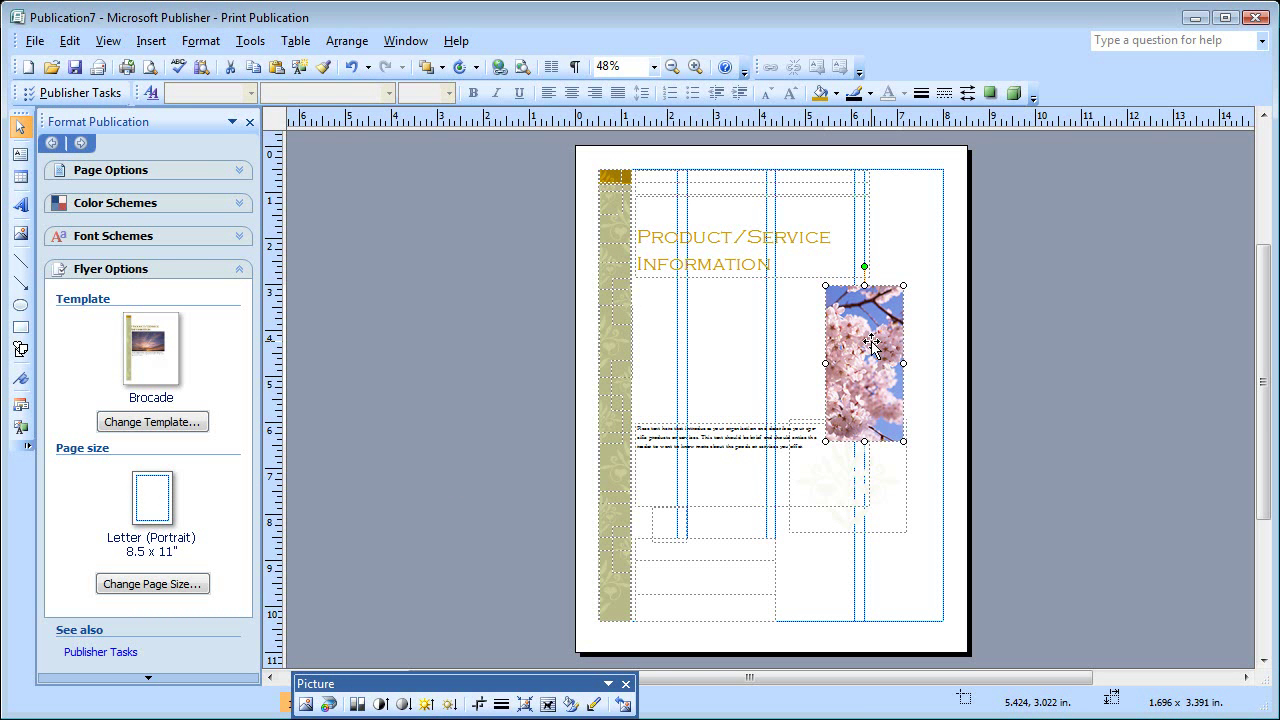
- Rotate the cherry-blossom picture left 90° and enlarge it to 2.543 x 5.087 in
left_click(478, 67)
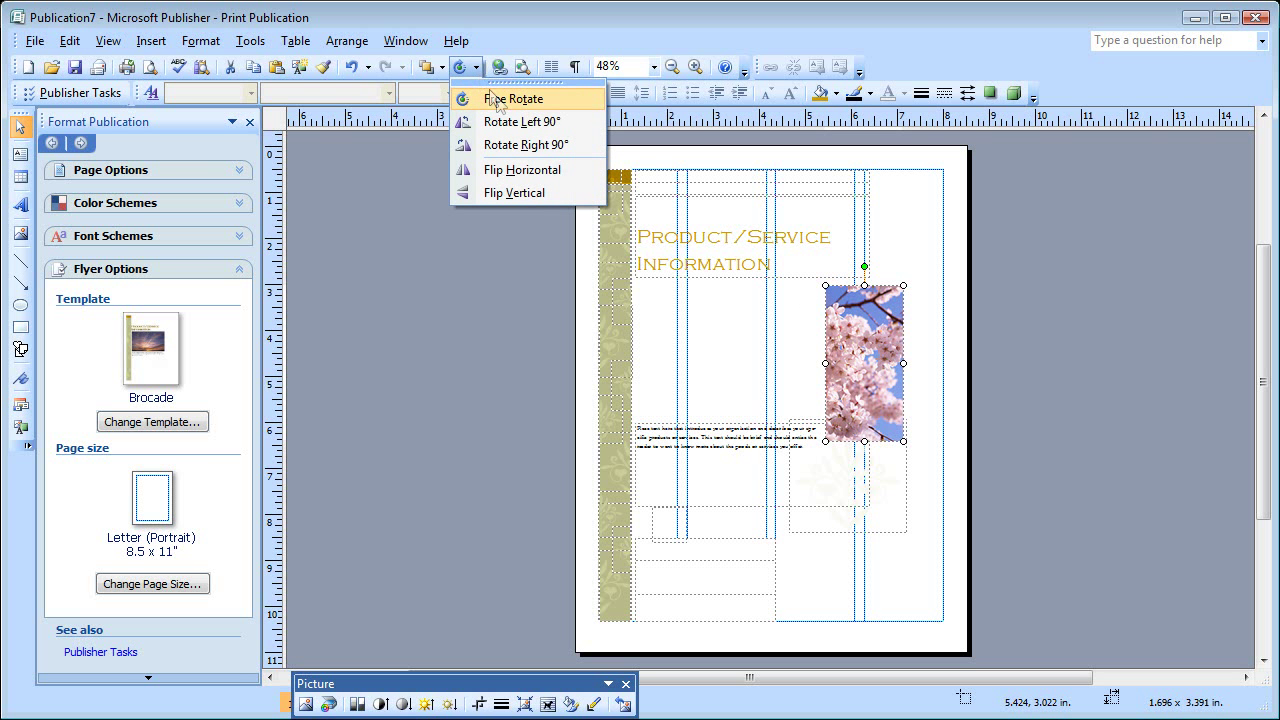
left_click(503, 124)
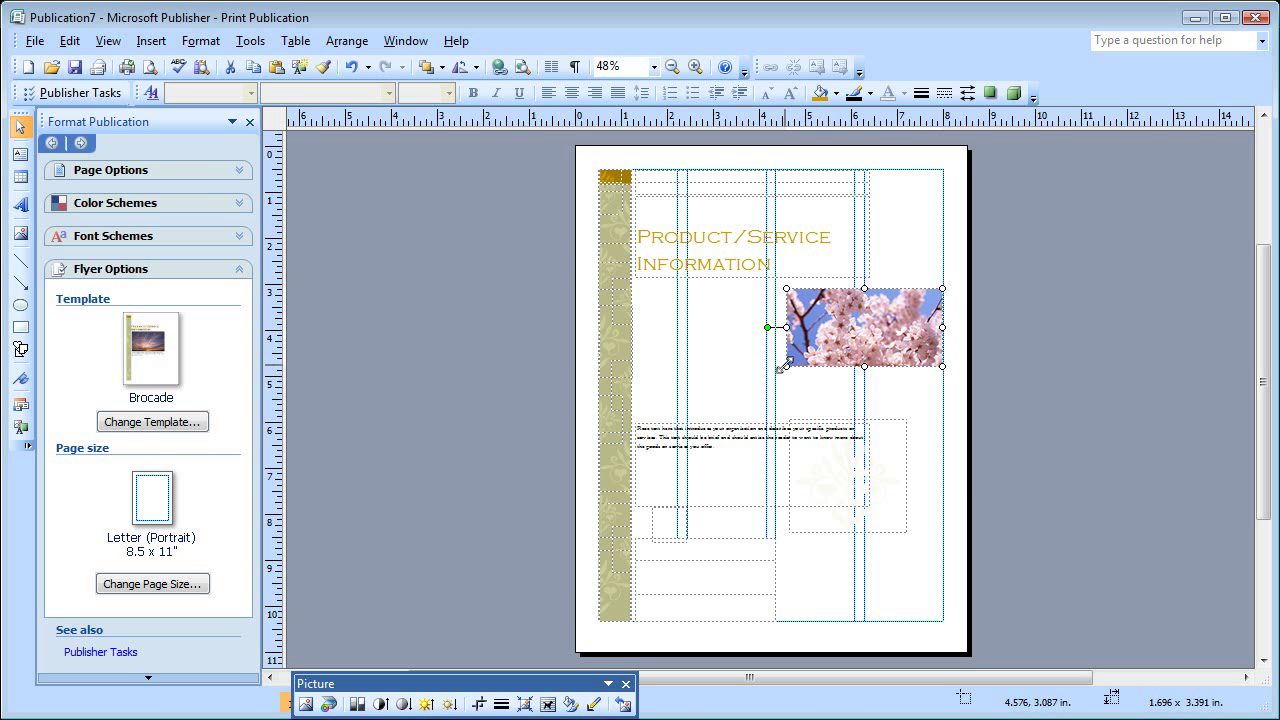
left_click_drag(786, 366, 713, 408)
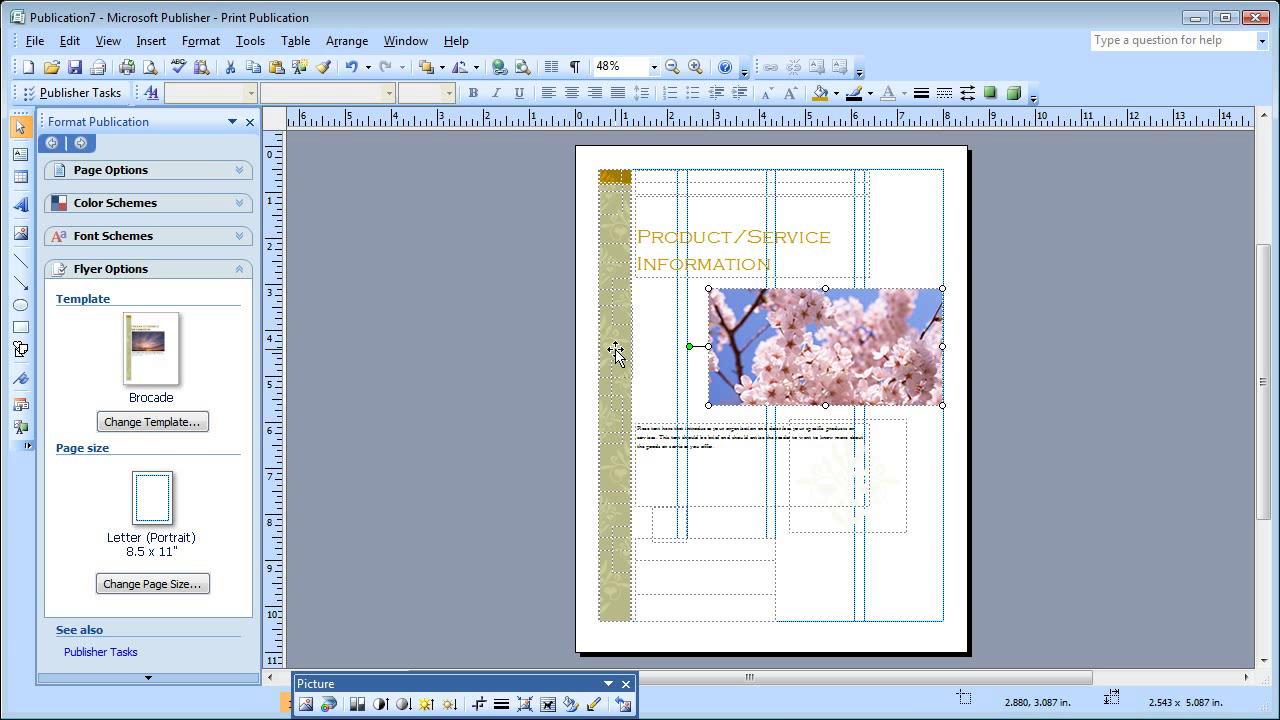
- Apply the Cherry colour scheme and start a new custom colour scheme from it
left_click(241, 205)
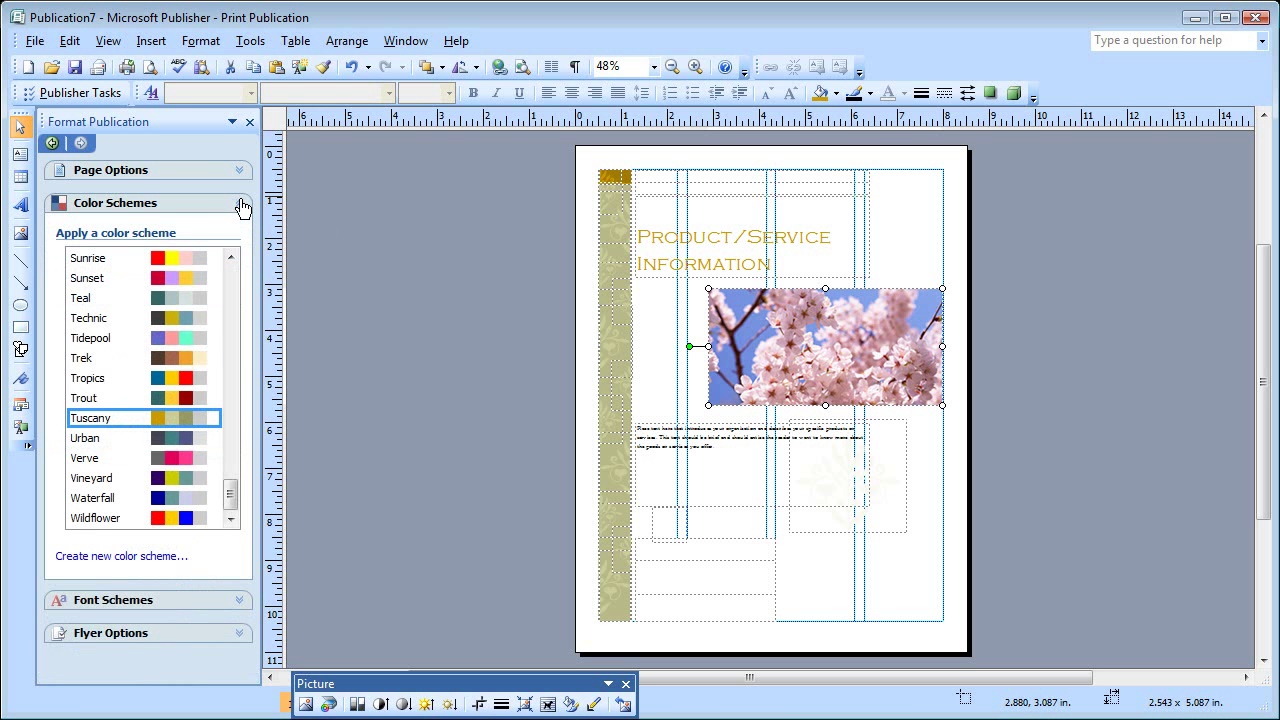
left_click_drag(231, 492, 242, 336)
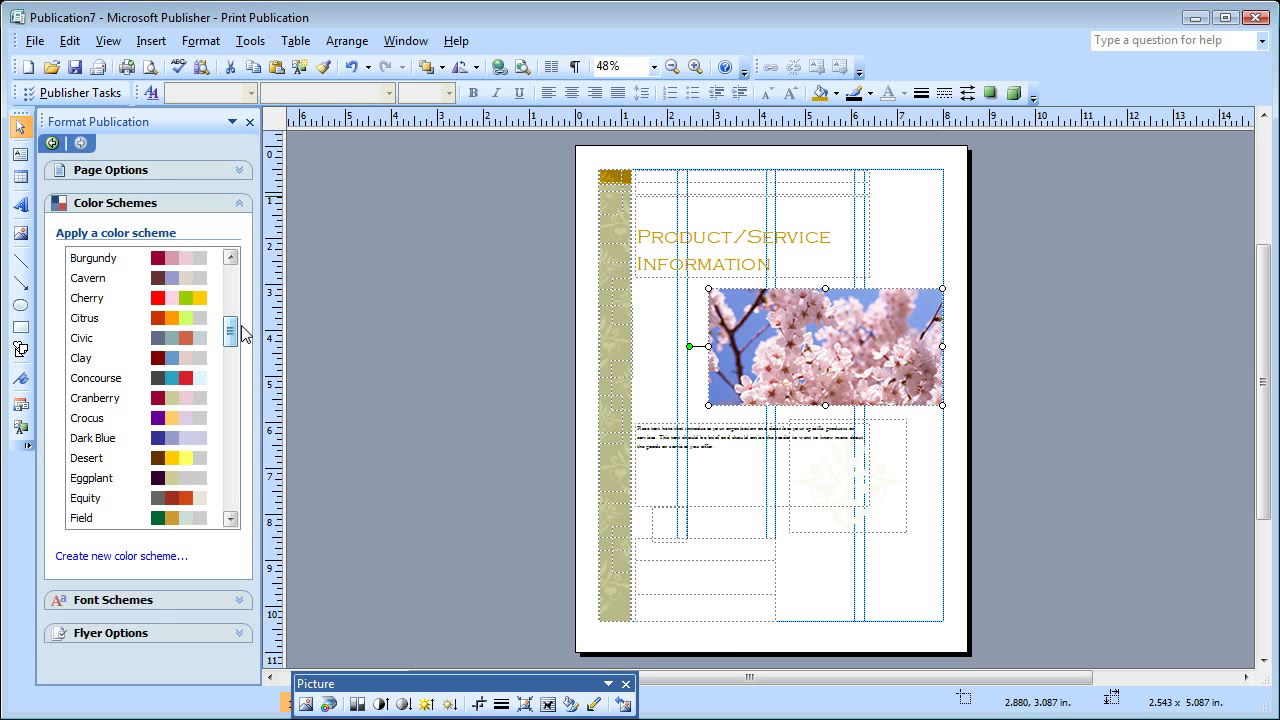
left_click(192, 297)
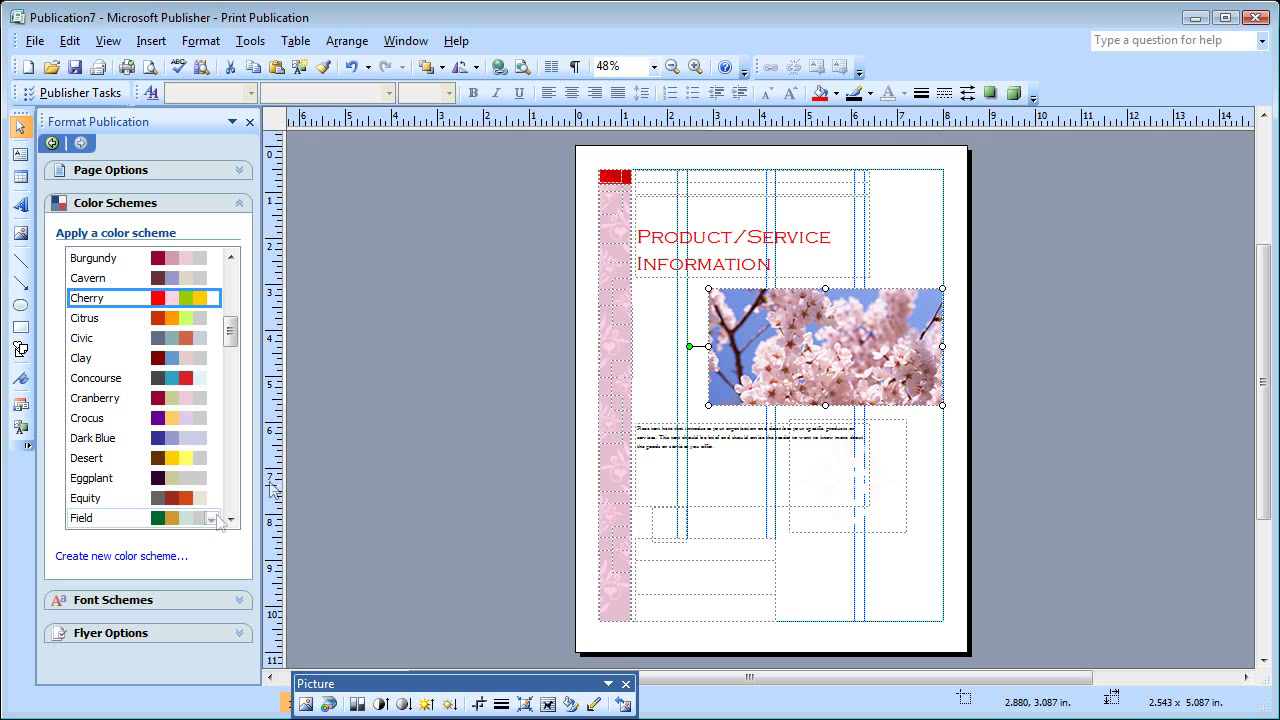
left_click(150, 558)
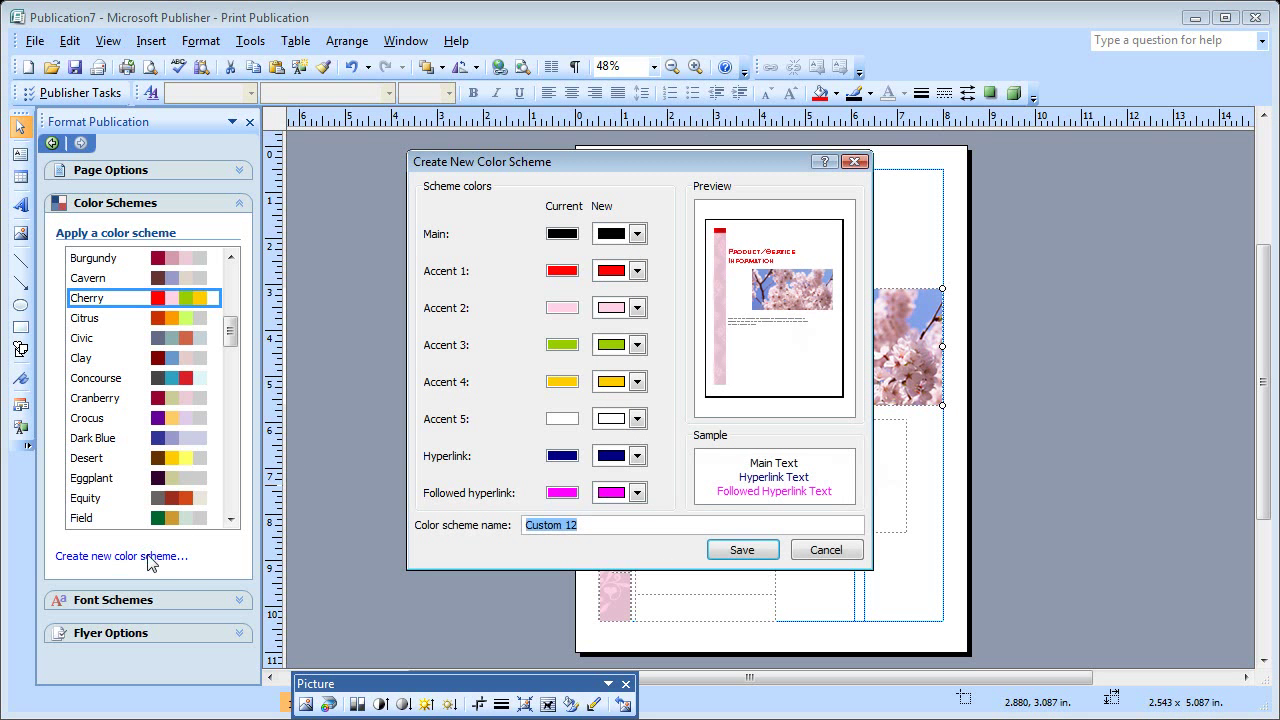
- Set Accent 1 to Light Blue and save the scheme as Custom 12
left_click(637, 271)
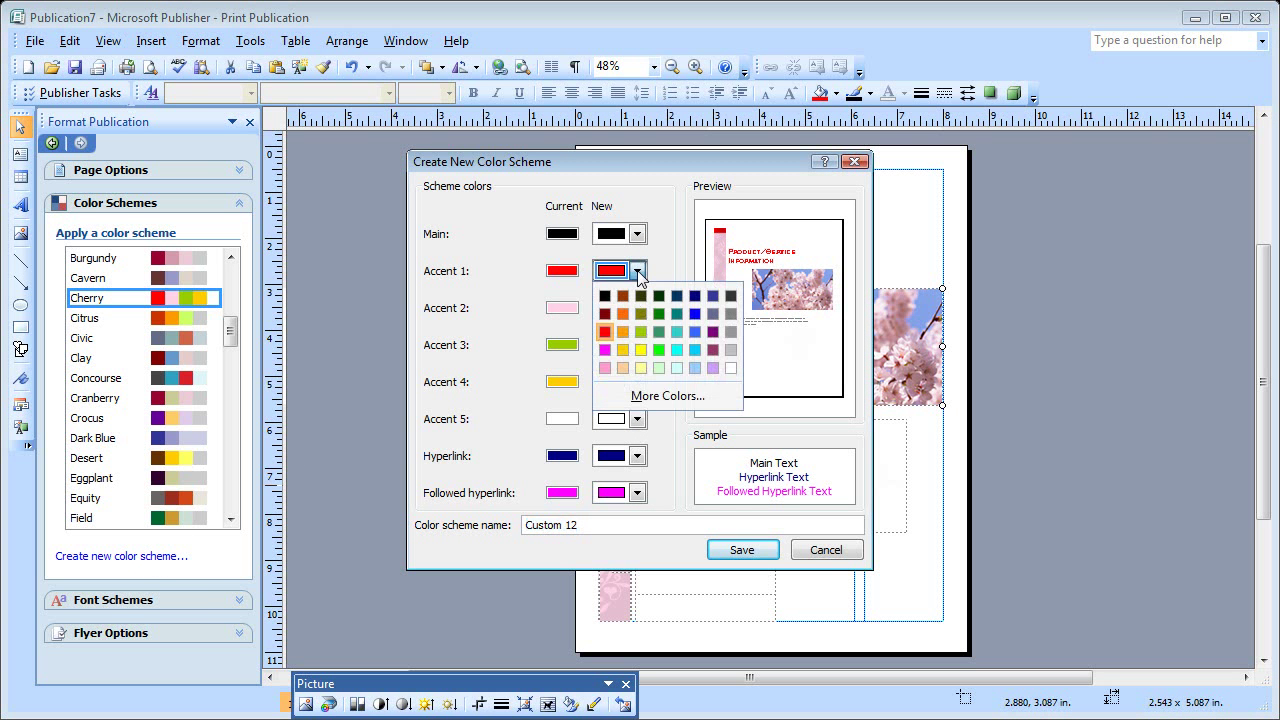
left_click(693, 330)
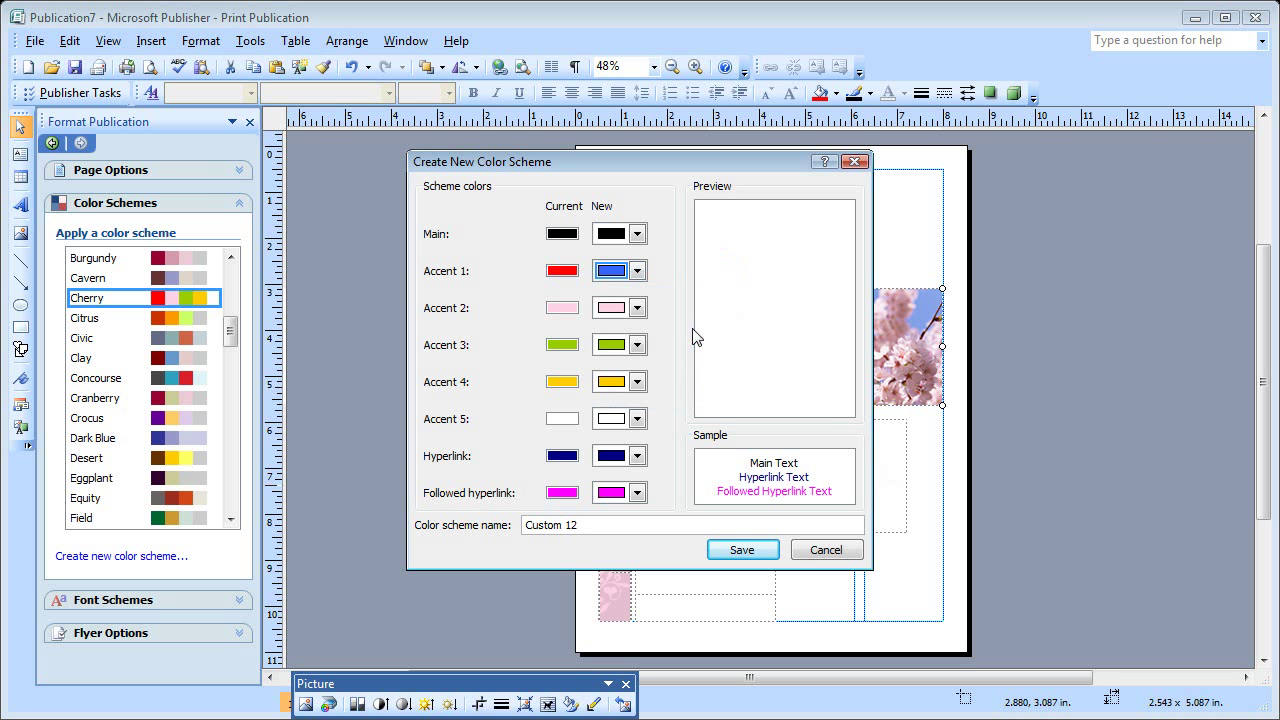
left_click(740, 550)
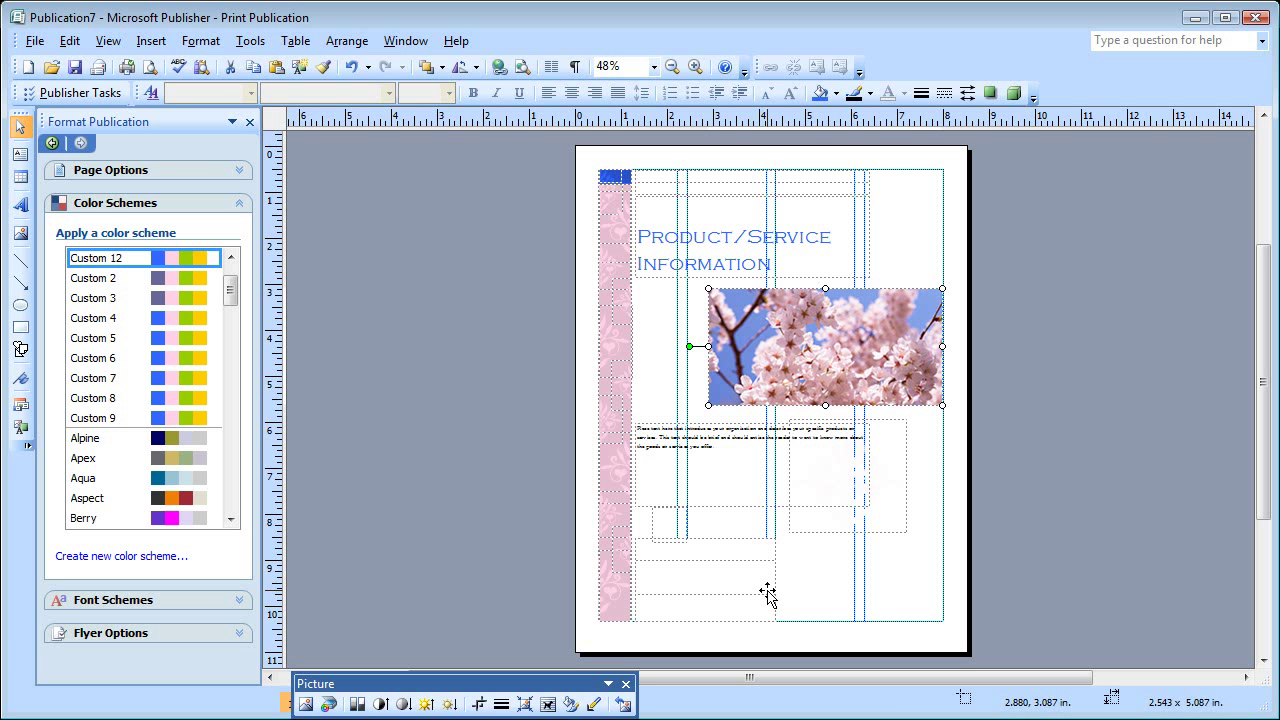
- Try the Aspect font scheme, then apply Archival so the text uses Georgia
left_click(242, 602)
left_click(168, 464)
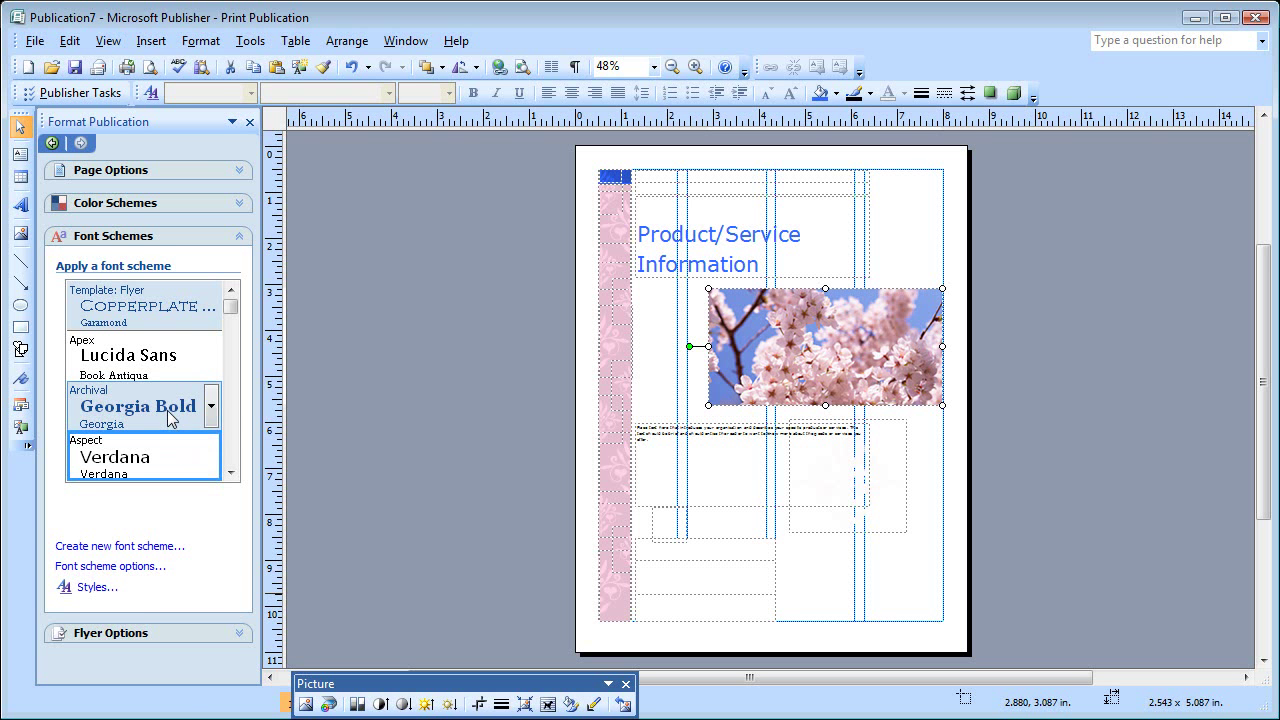
left_click(166, 410)
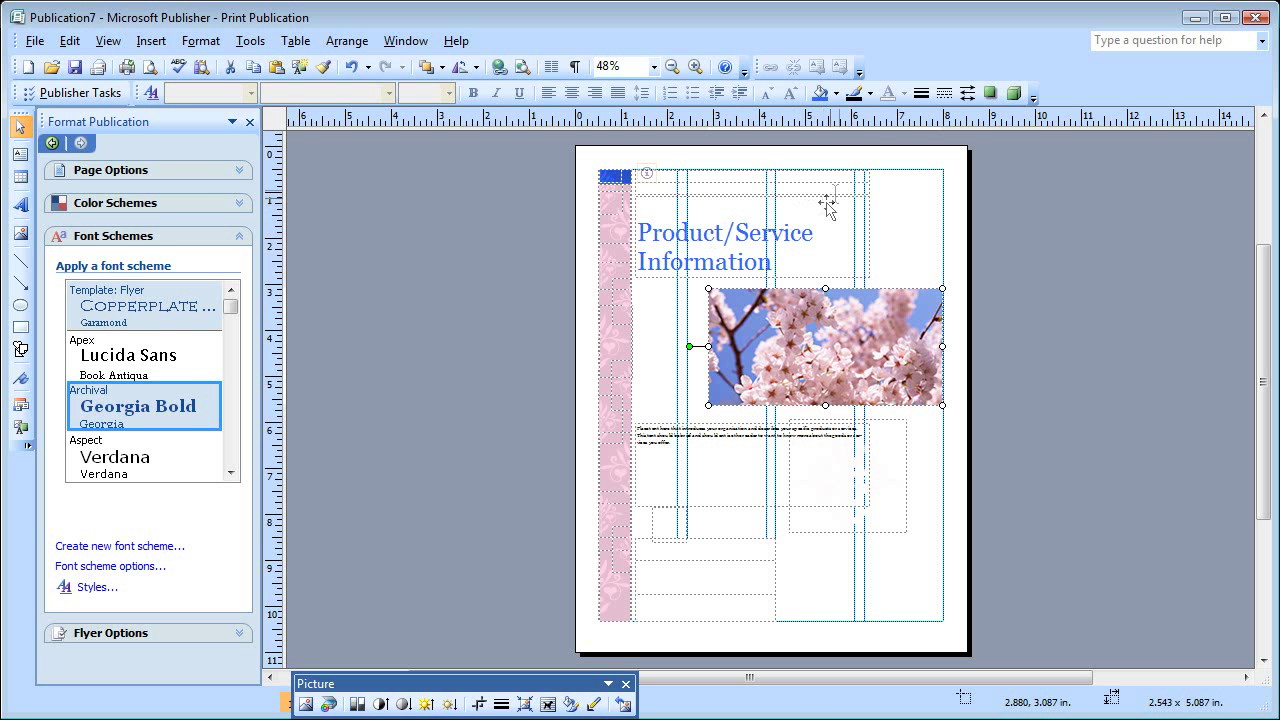
left_click(867, 175)
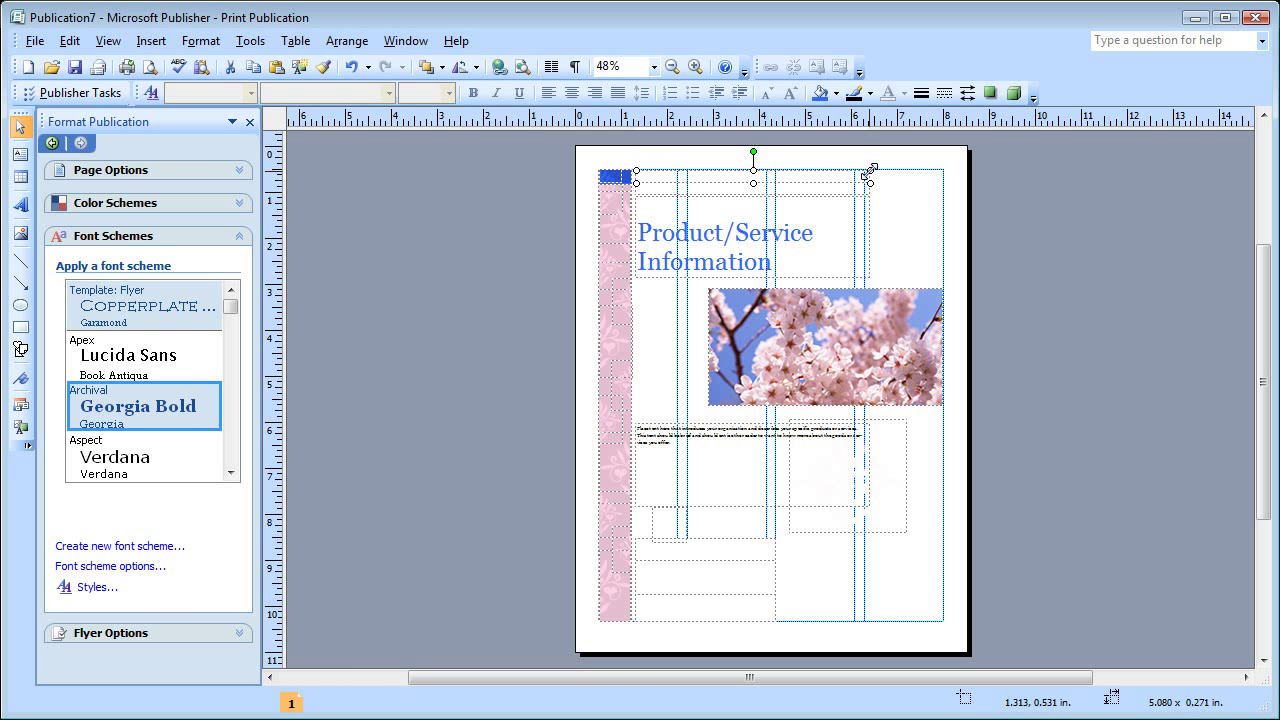
- Delete the empty picture frame on the right of the flyer
left_click(866, 189)
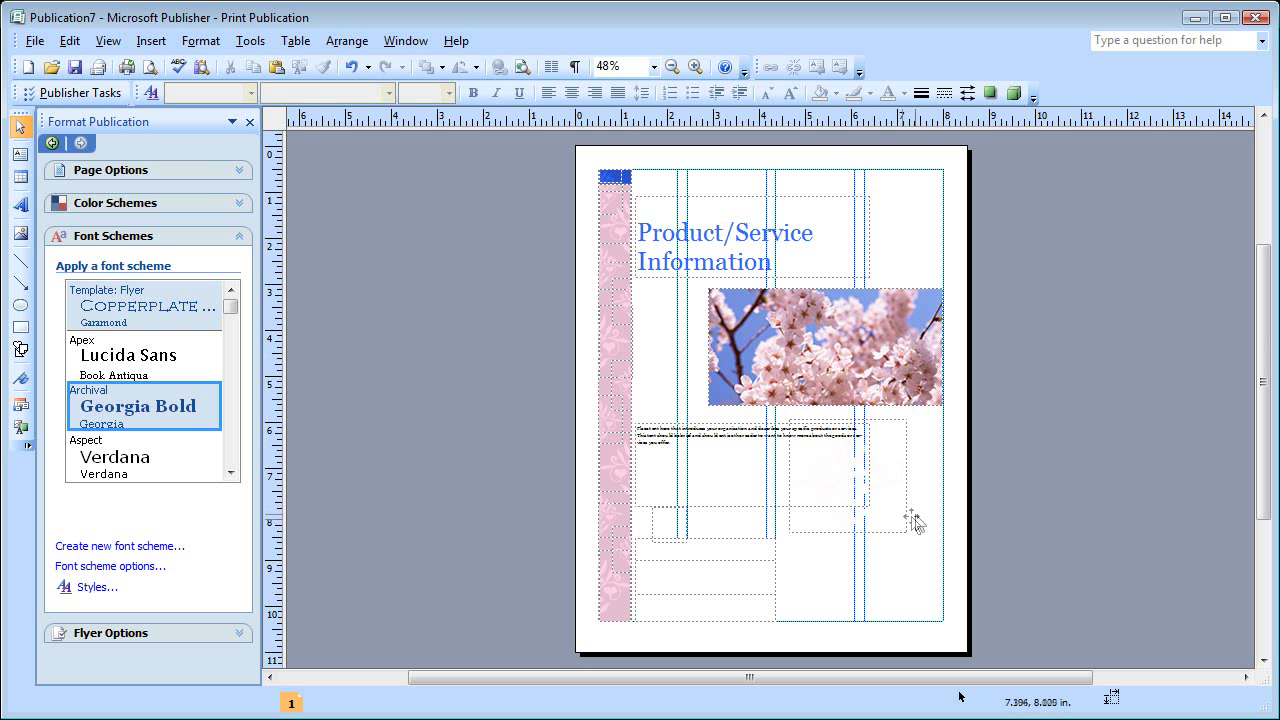
left_click(719, 543)
left_click(757, 569)
left_click(674, 531)
left_click(852, 545)
left_click(911, 516)
key("Delete")
- Move the small text box right and stretch the address box up to 3.037 x 1.991 in
left_click(742, 565)
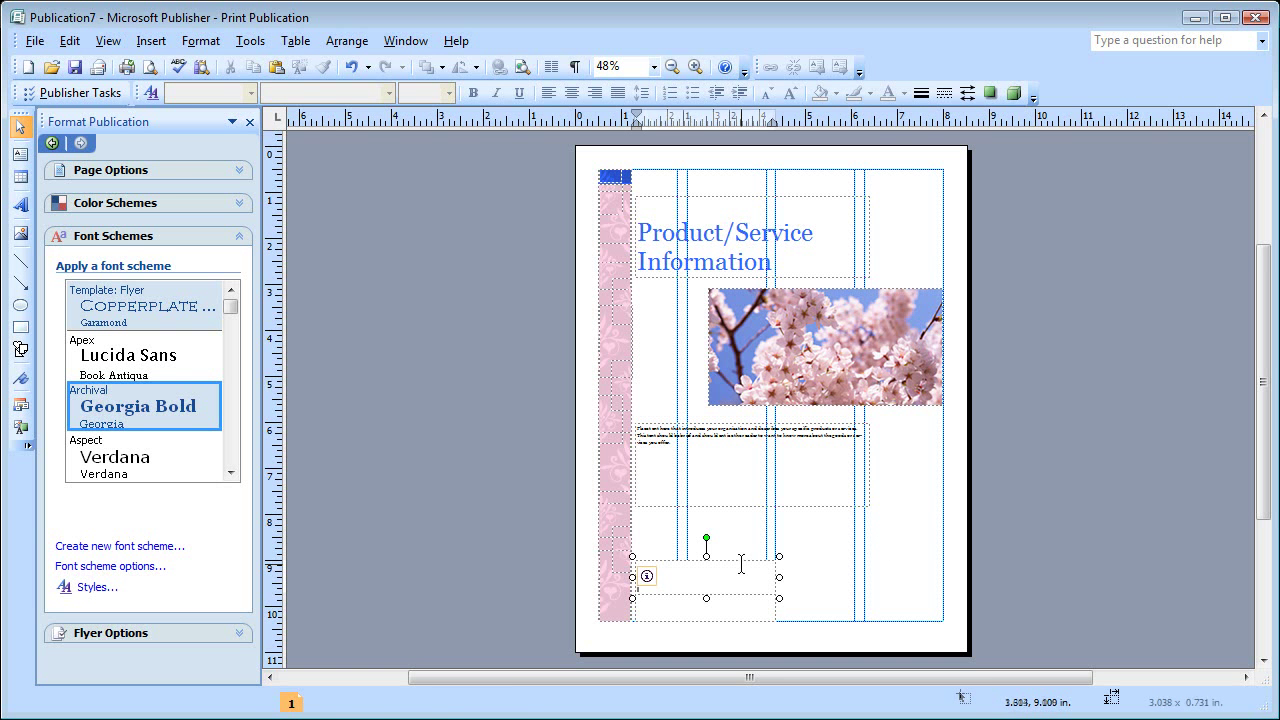
left_click_drag(740, 560, 906, 512)
left_click(716, 601)
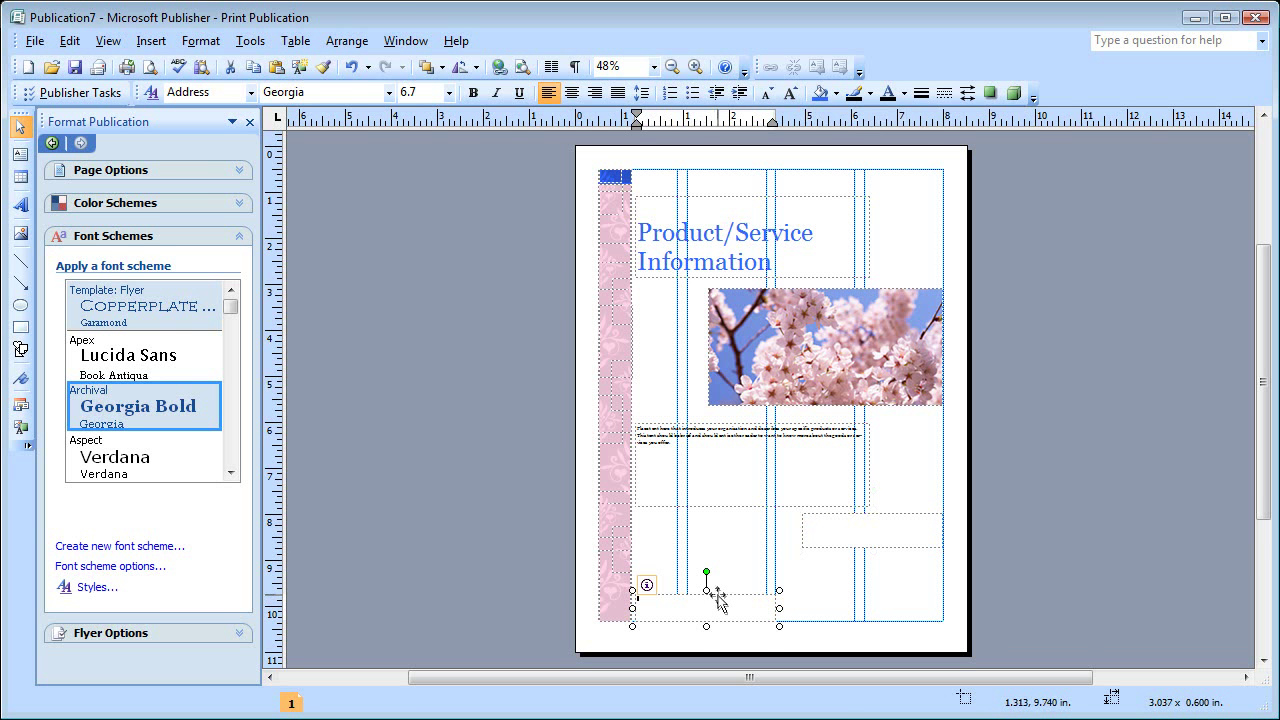
left_click_drag(706, 594, 707, 522)
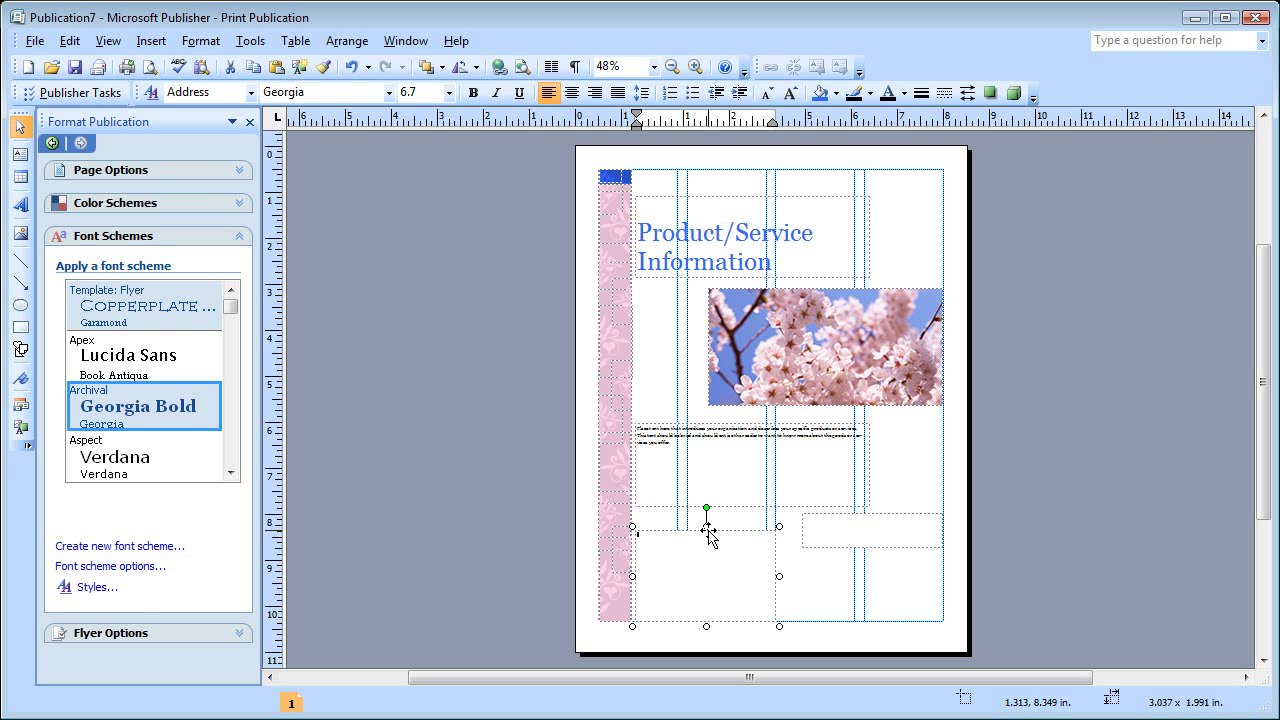
- Replace the title placeholder heading with 'Poetry in the Park'
triple_click(641, 224)
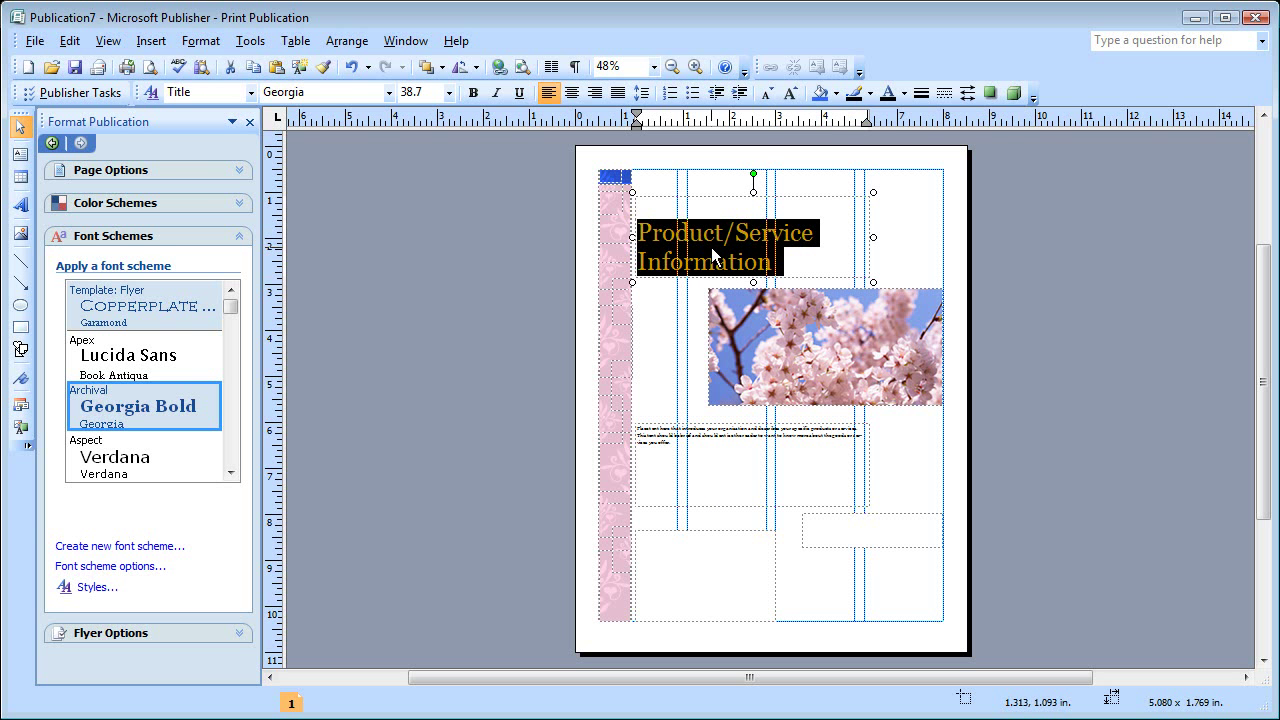
type("Poetr")
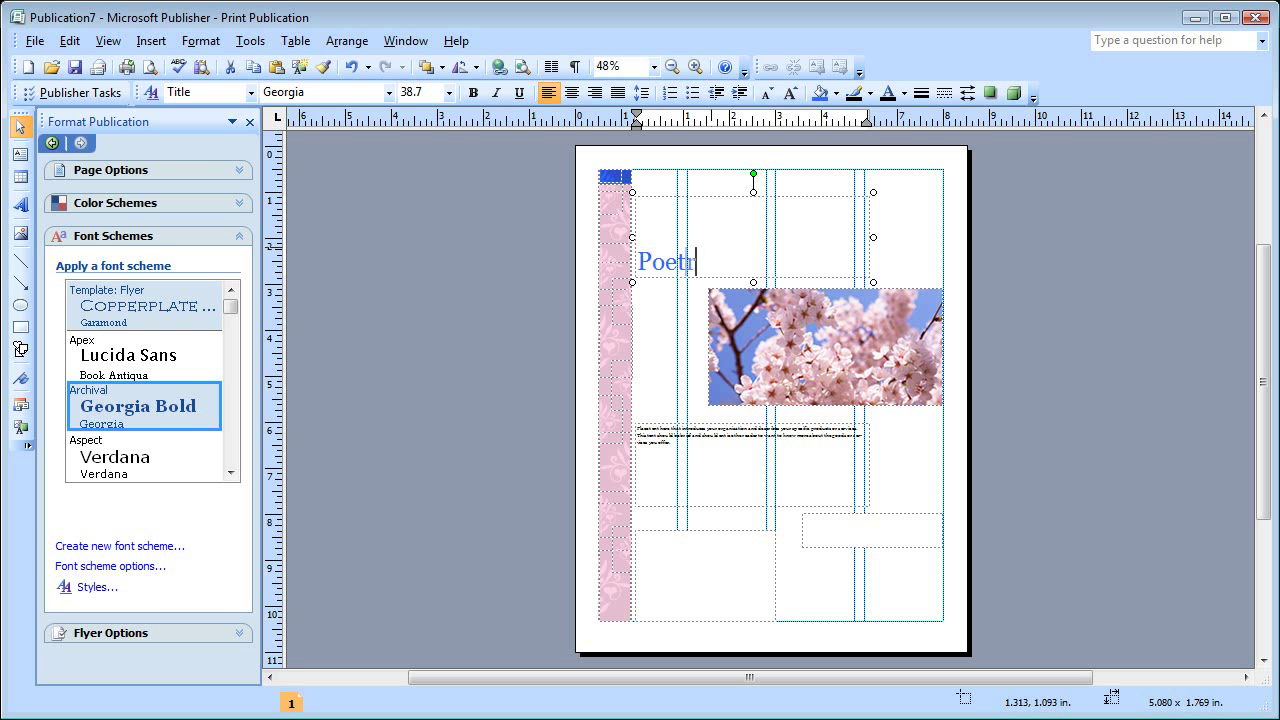
type("y in the Park")
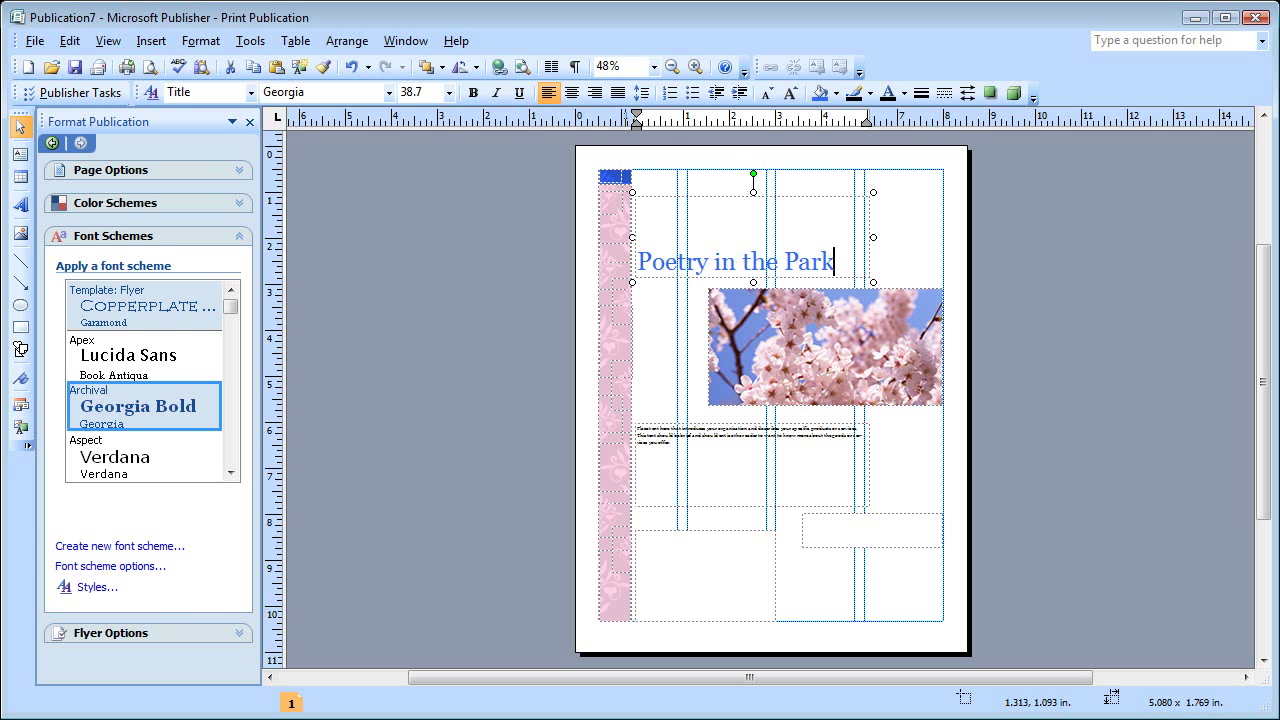
key("Escape")
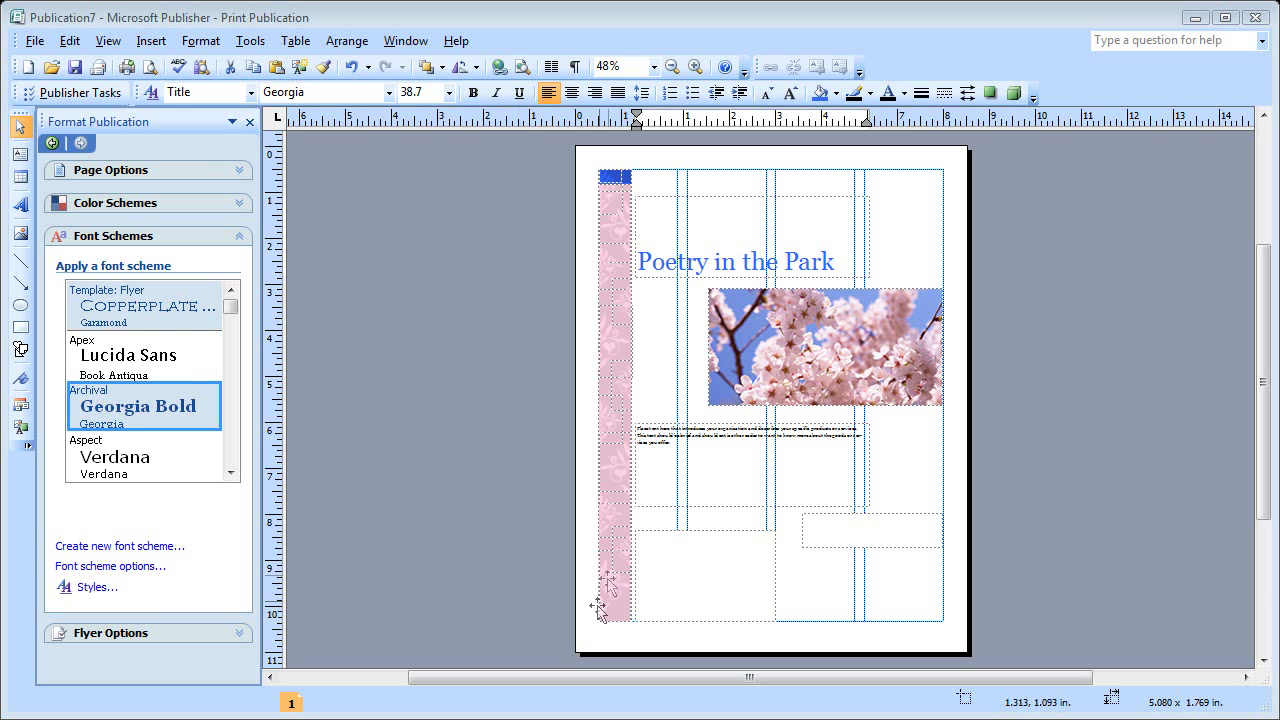
- Replace the placeholder text under the photo with the four pasted names
triple_click(685, 442)
key("Escape")
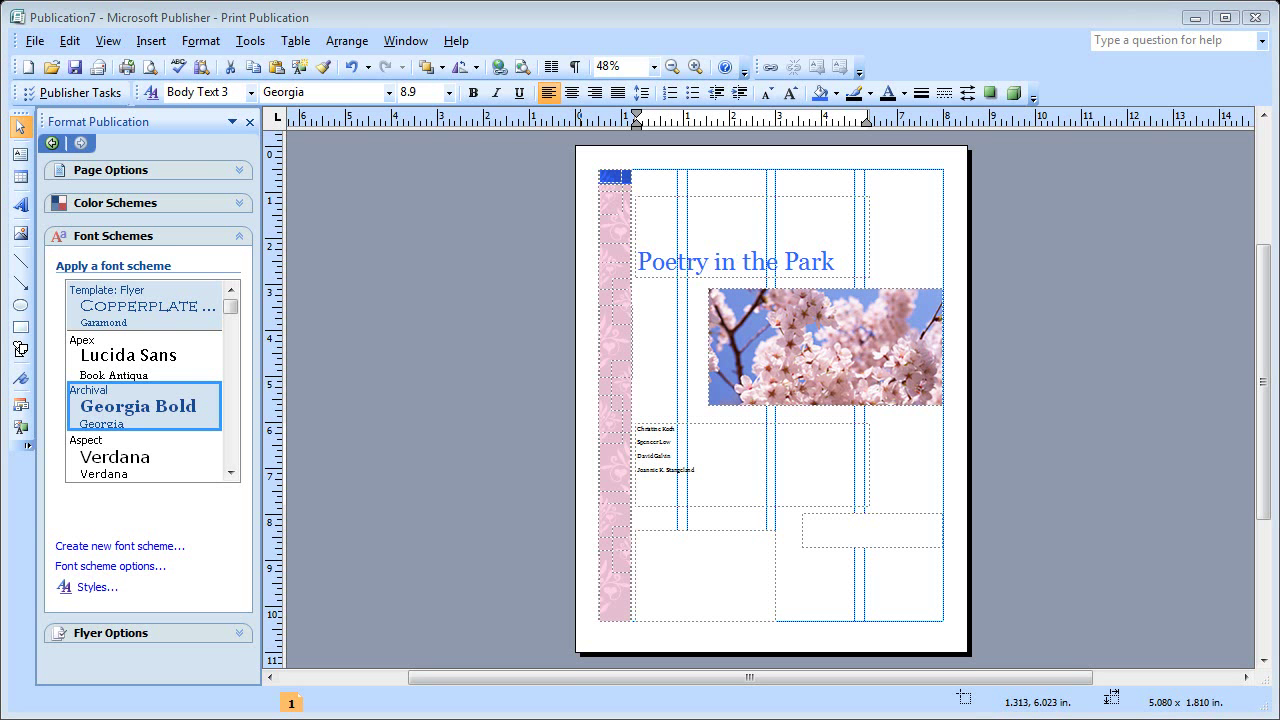
- Paste the address into the bottom-left box and the quote into the right-hand box
left_click(667, 540)
key("ctrl+v")
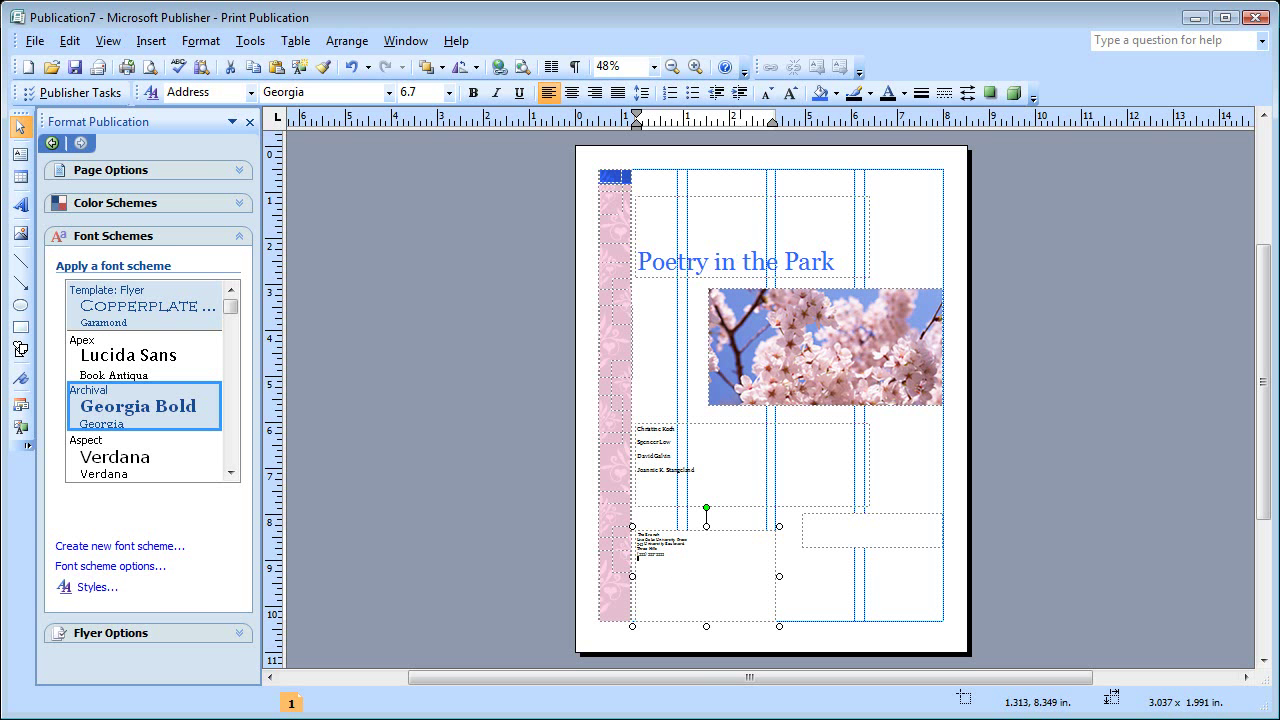
key("Escape")
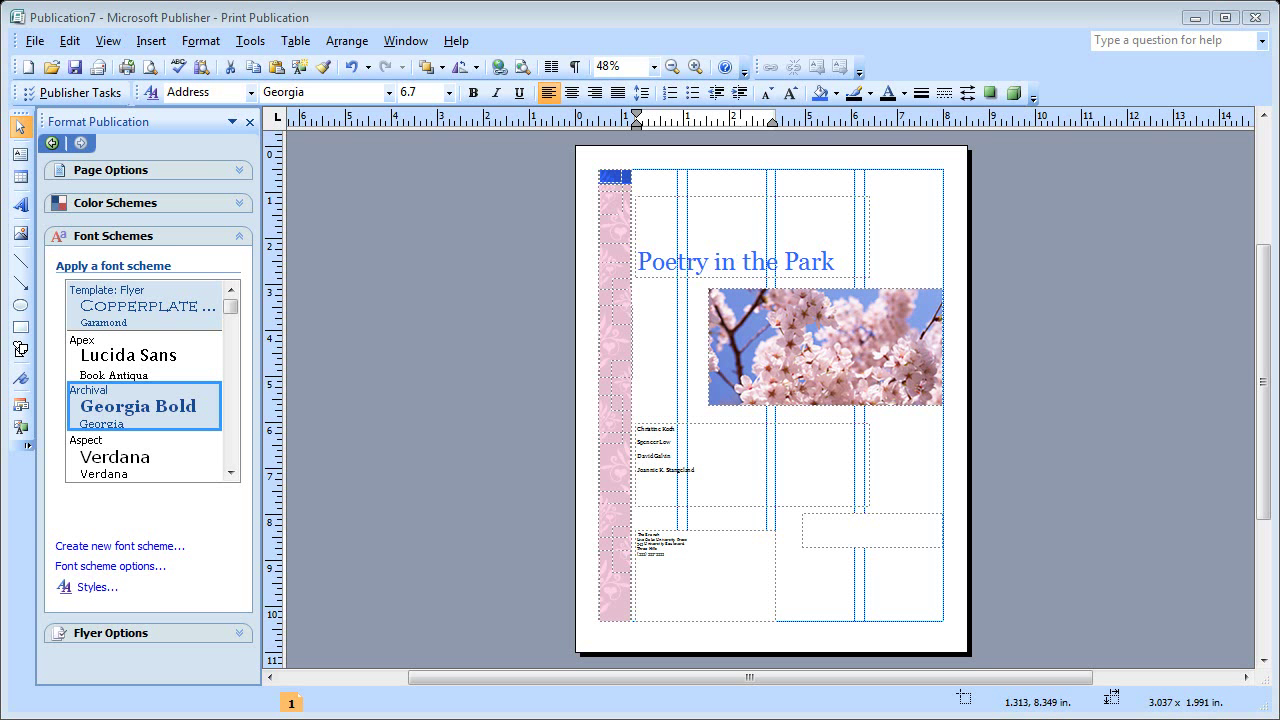
left_click(821, 530)
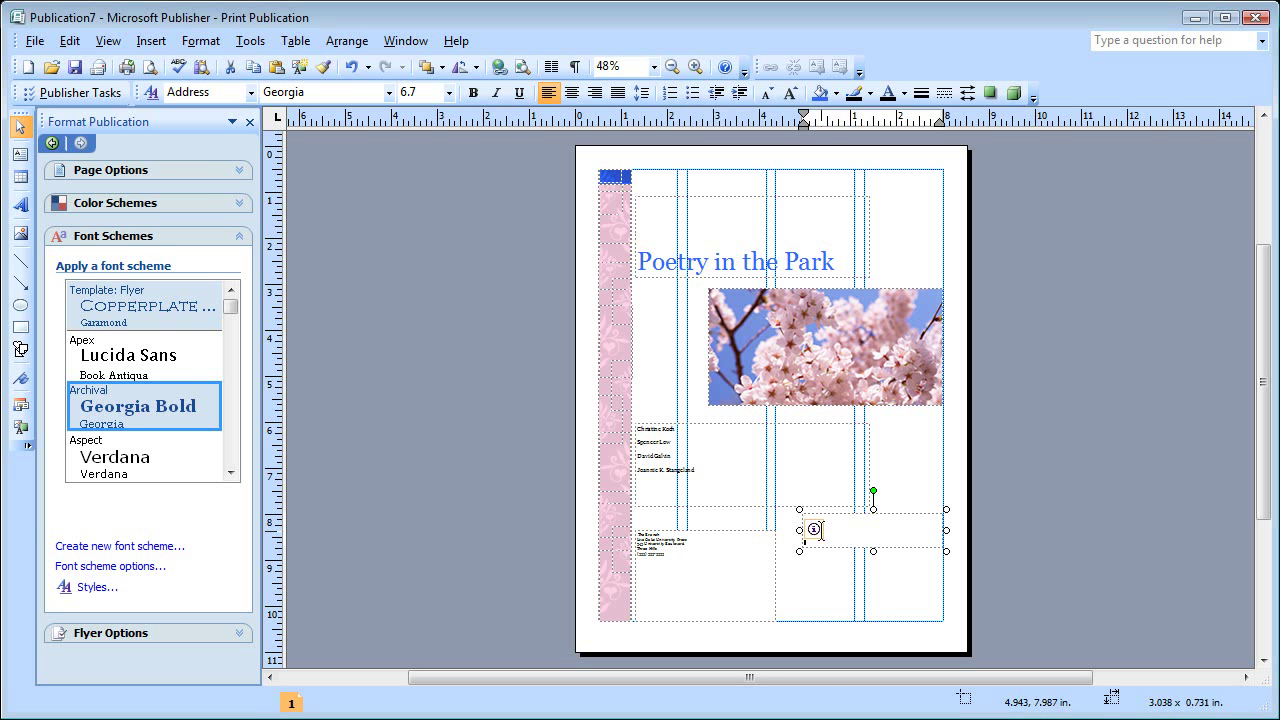
key("ctrl+v")
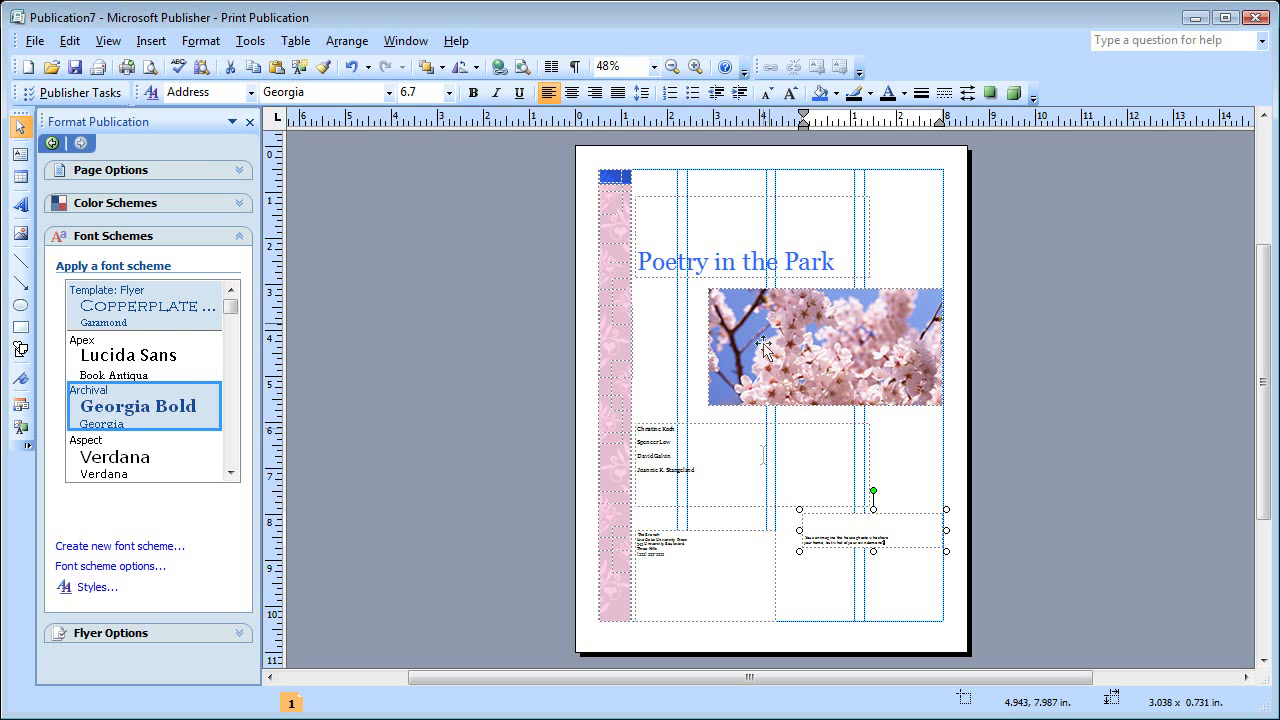
left_click_drag(839, 259, 640, 264)
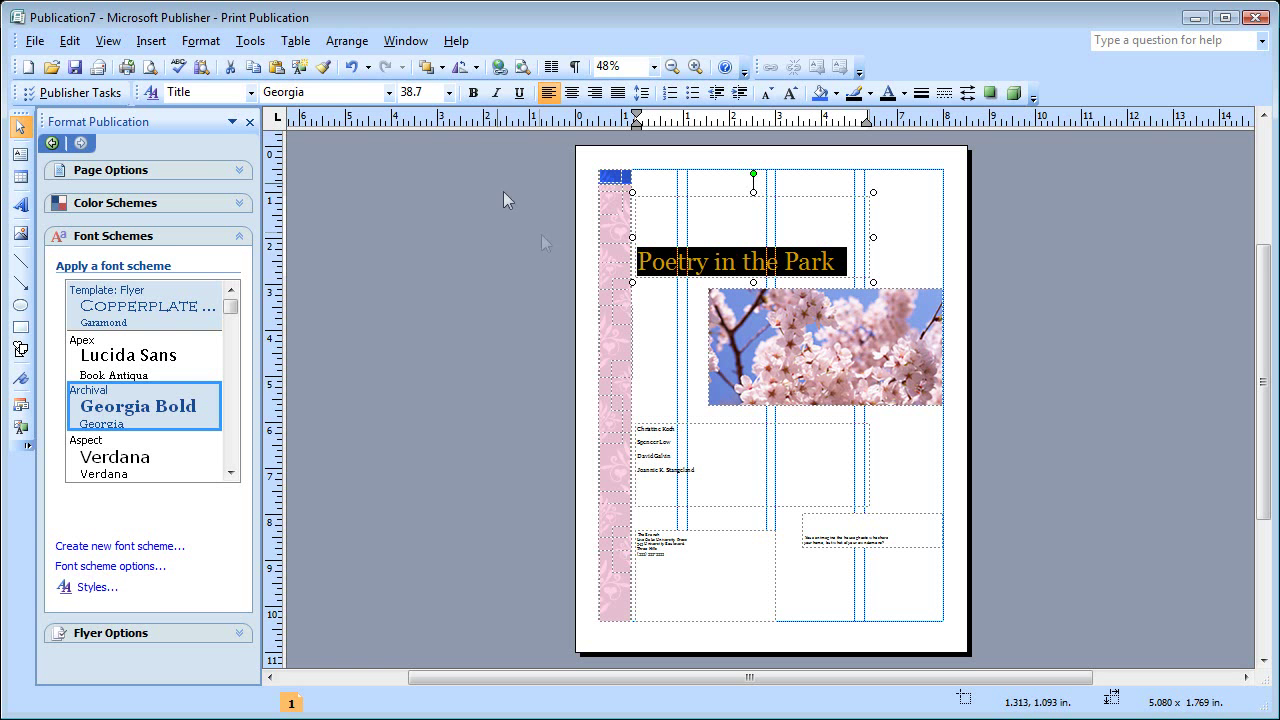
- Set the title to 48 pt and widen its frame so it fits one line
left_click(449, 92)
left_click_drag(447, 148, 445, 262)
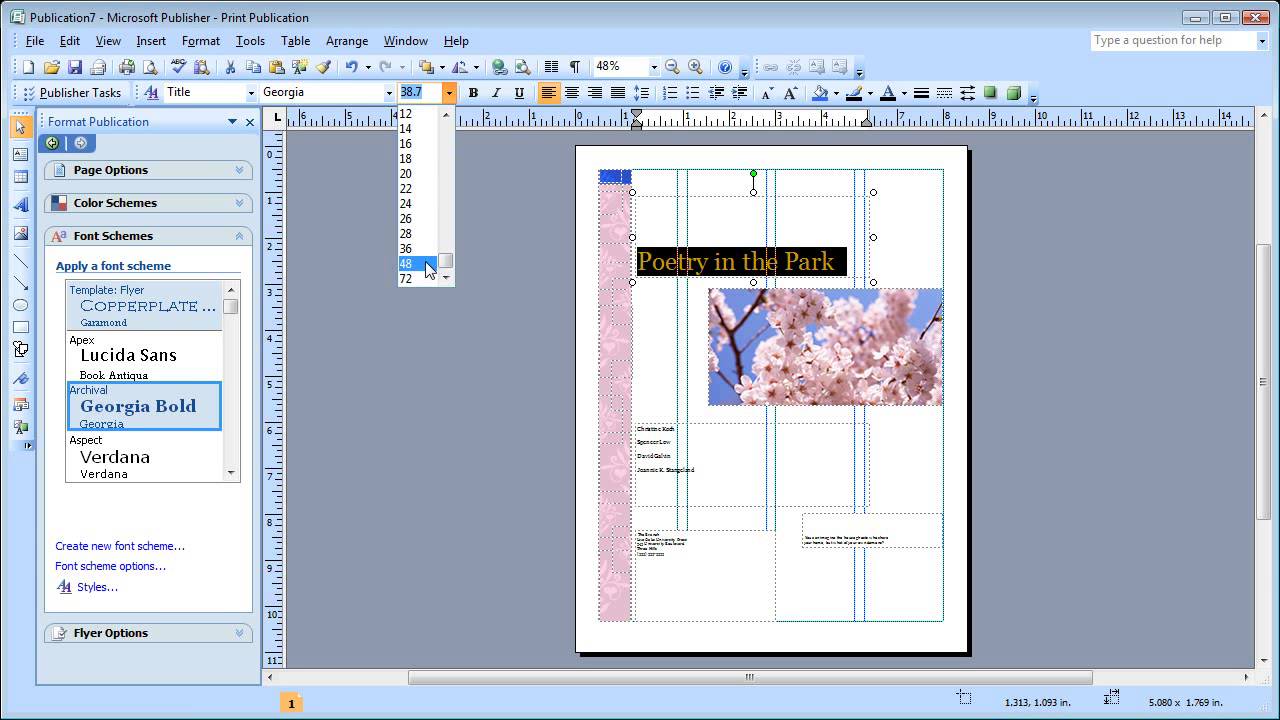
left_click(427, 264)
left_click(873, 238)
left_click_drag(873, 238, 941, 239)
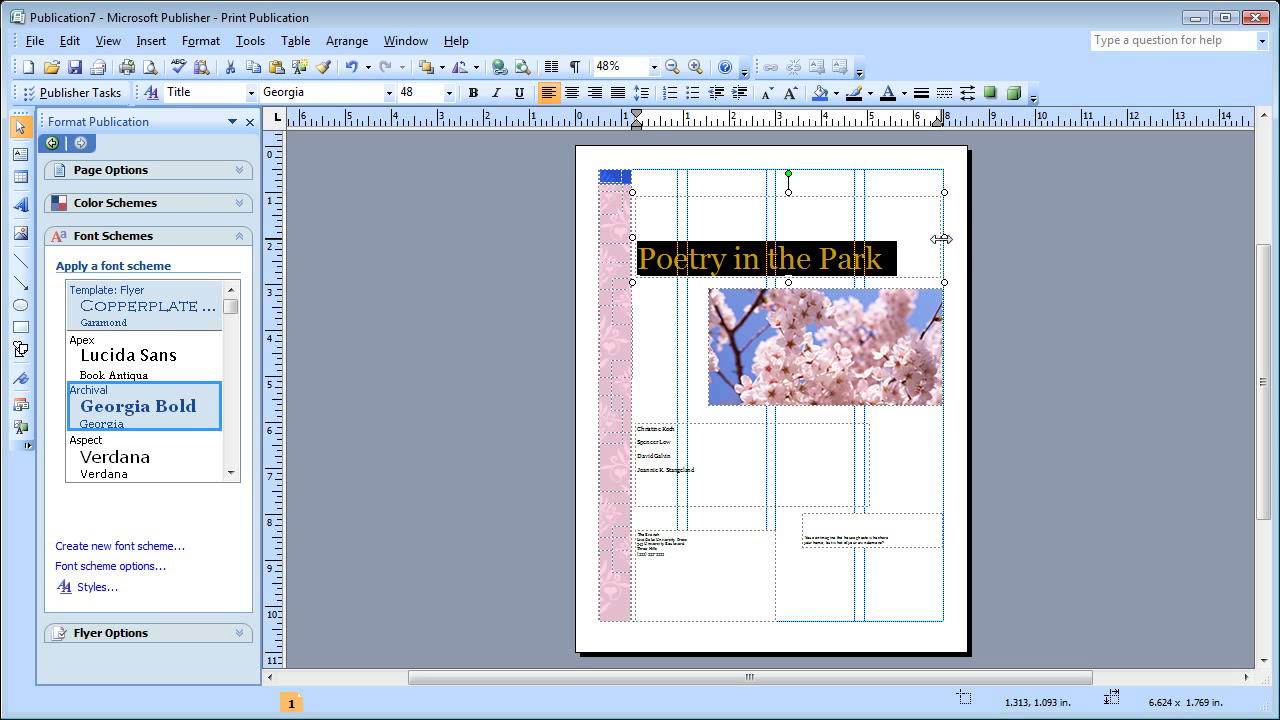
left_click_drag(711, 474, 668, 437)
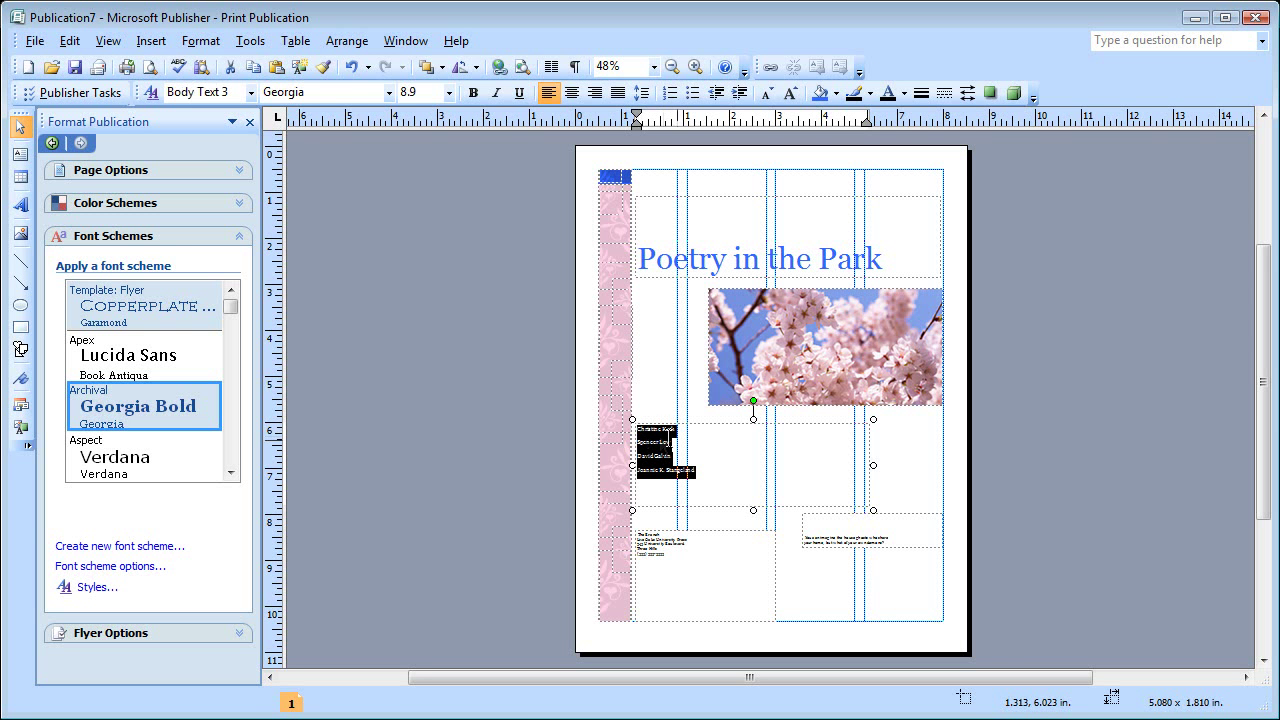
- Make the names 14 pt bold and the address text 12 pt
left_click(448, 92)
left_click(424, 248)
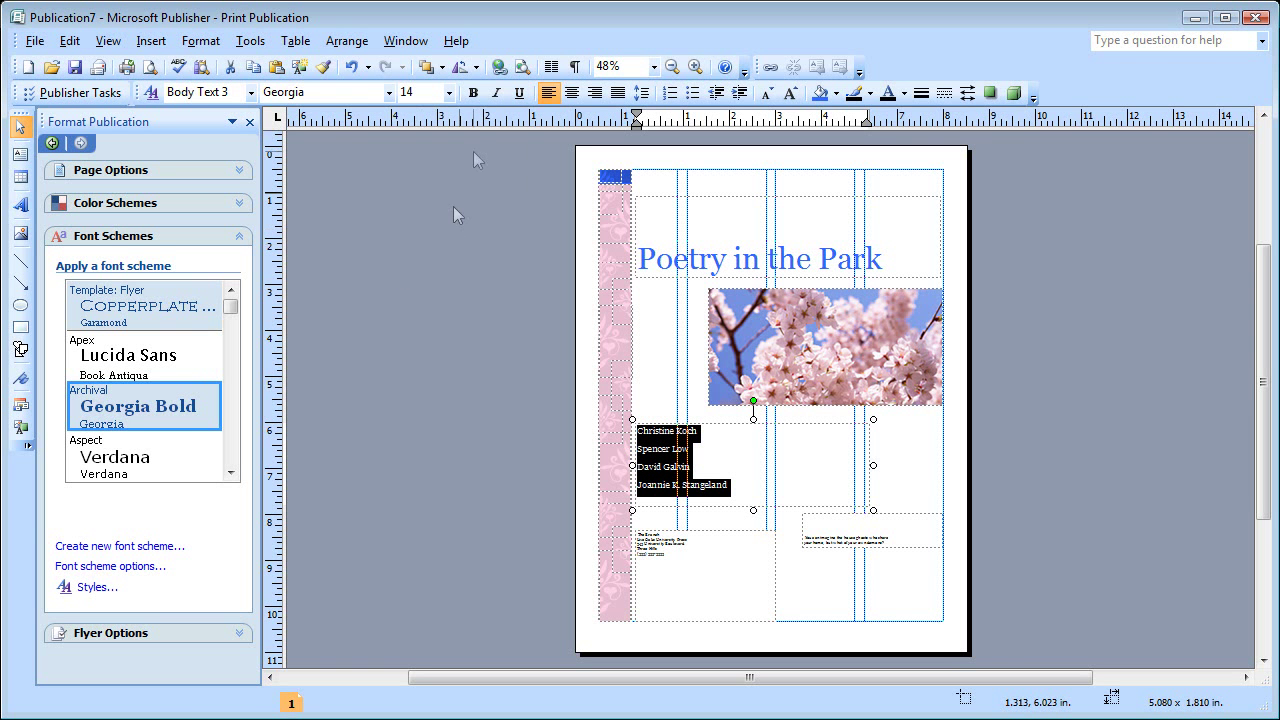
left_click(475, 95)
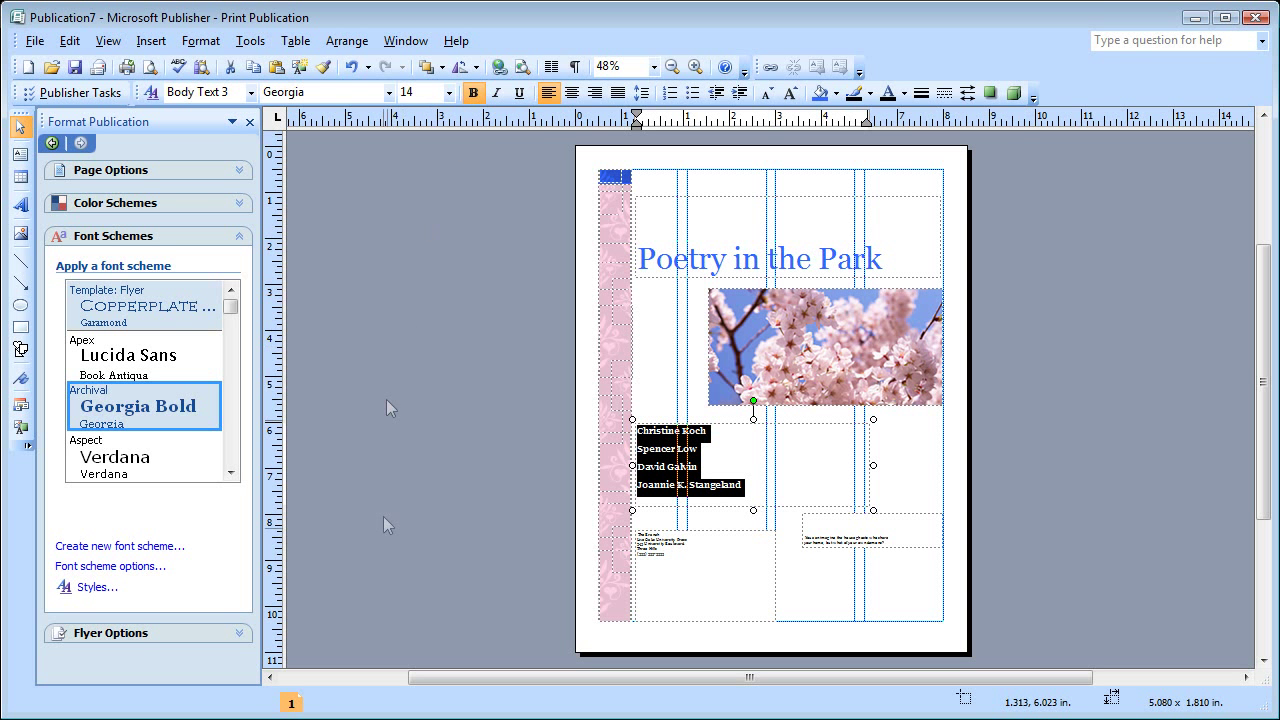
left_click_drag(667, 557, 634, 531)
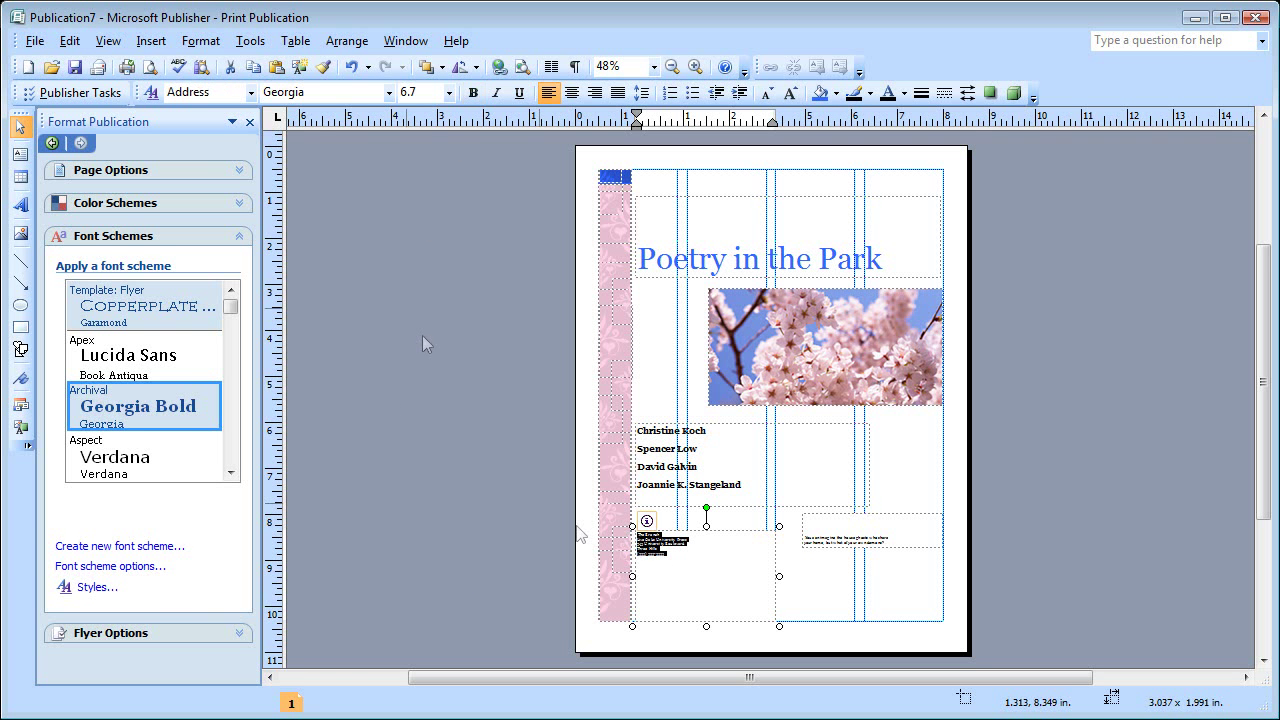
left_click(450, 93)
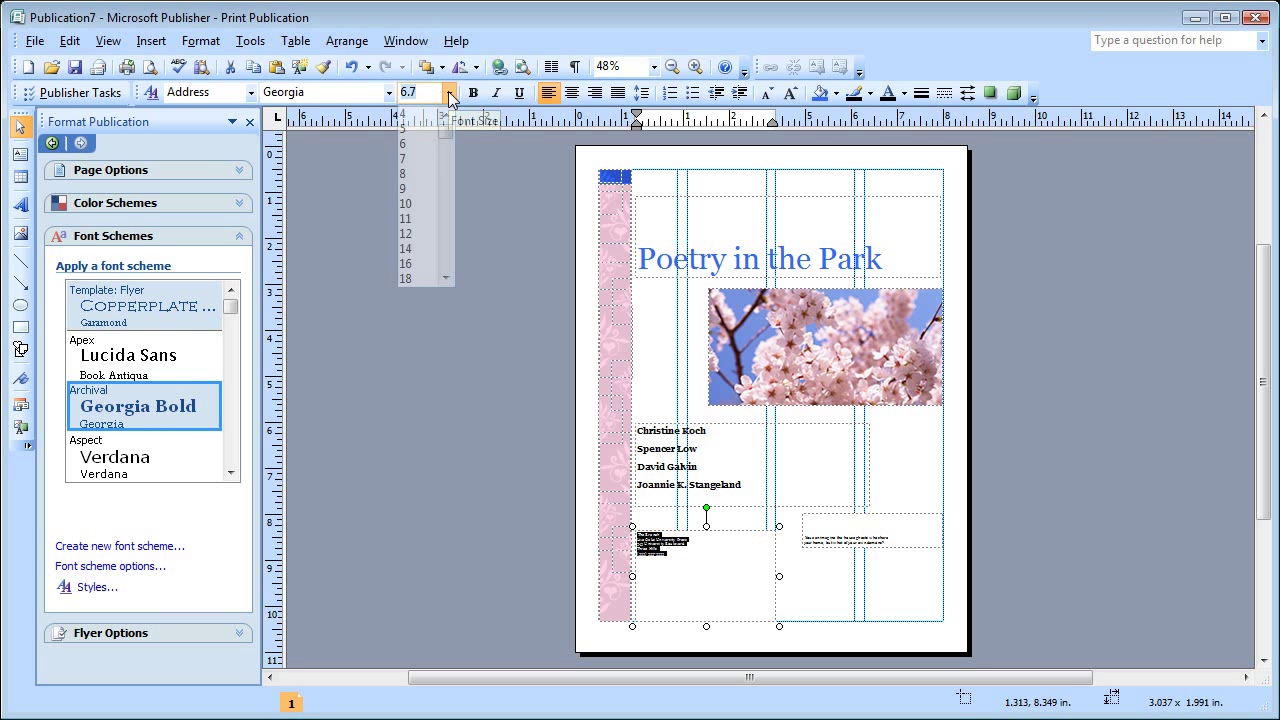
left_click(420, 234)
- Set the quote to 12 pt italic and widen its box so it fits two lines
left_click_drag(896, 541, 815, 527)
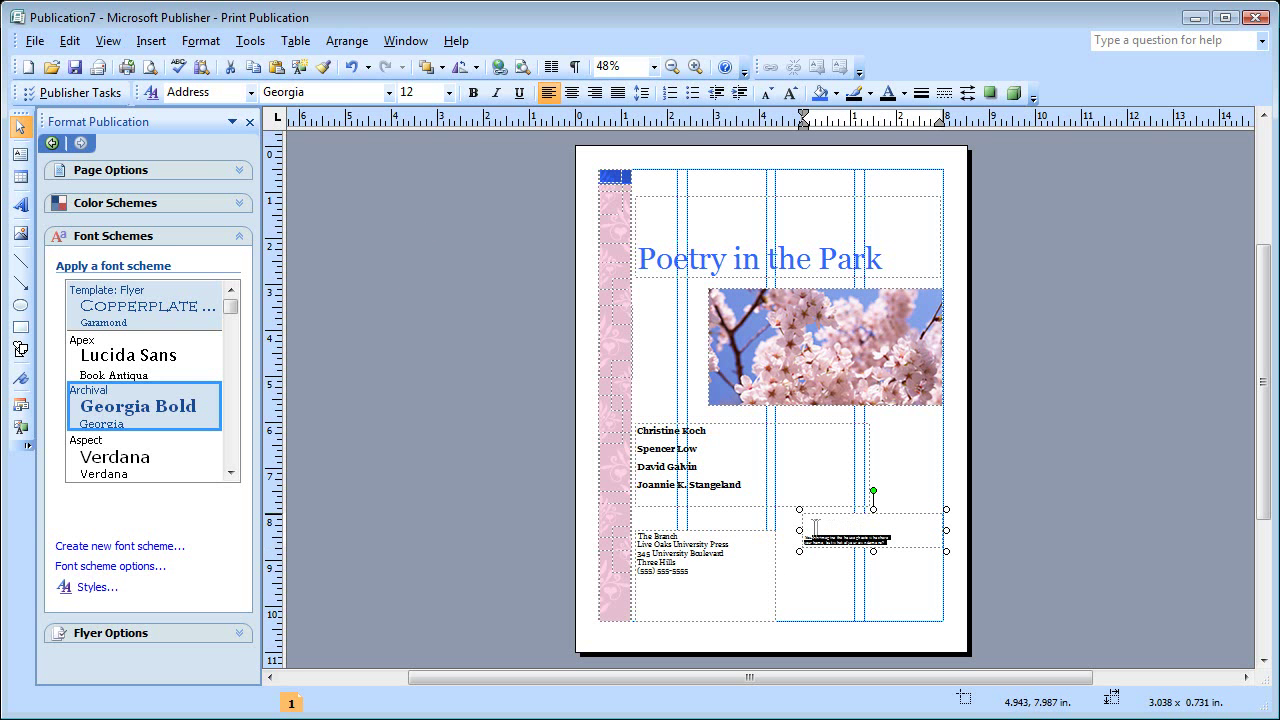
left_click(450, 92)
left_click(418, 233)
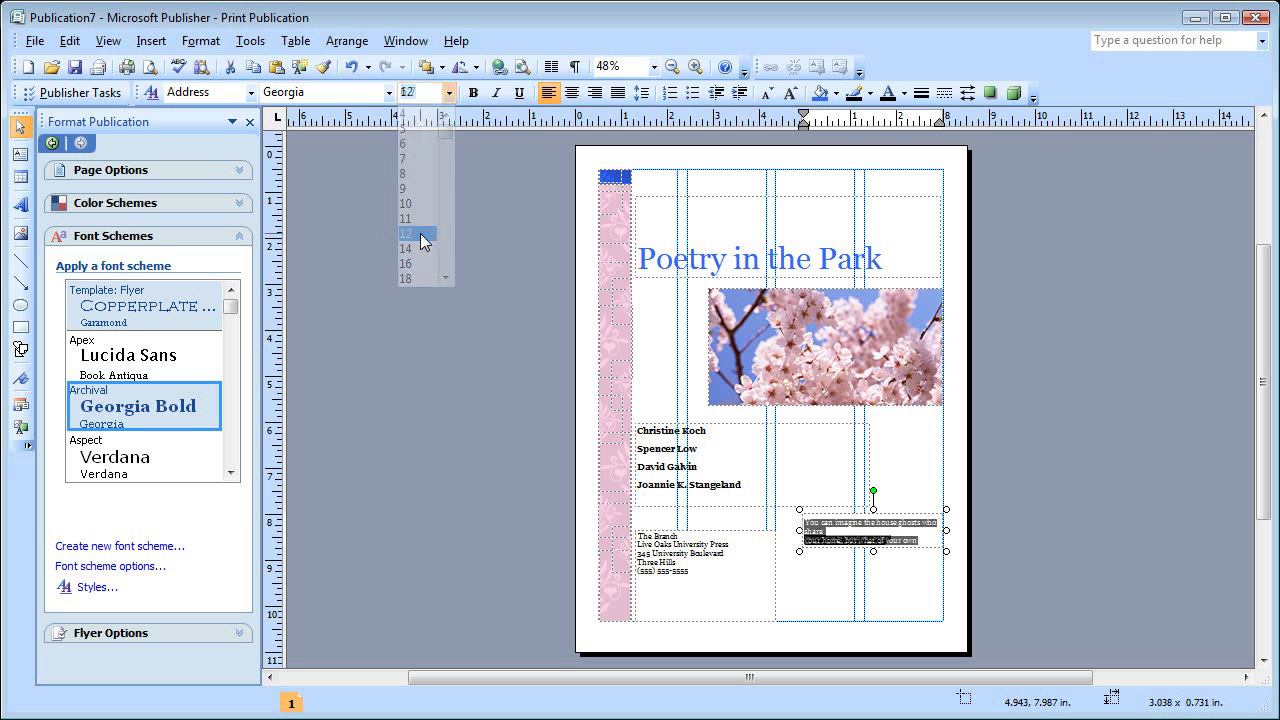
left_click(498, 93)
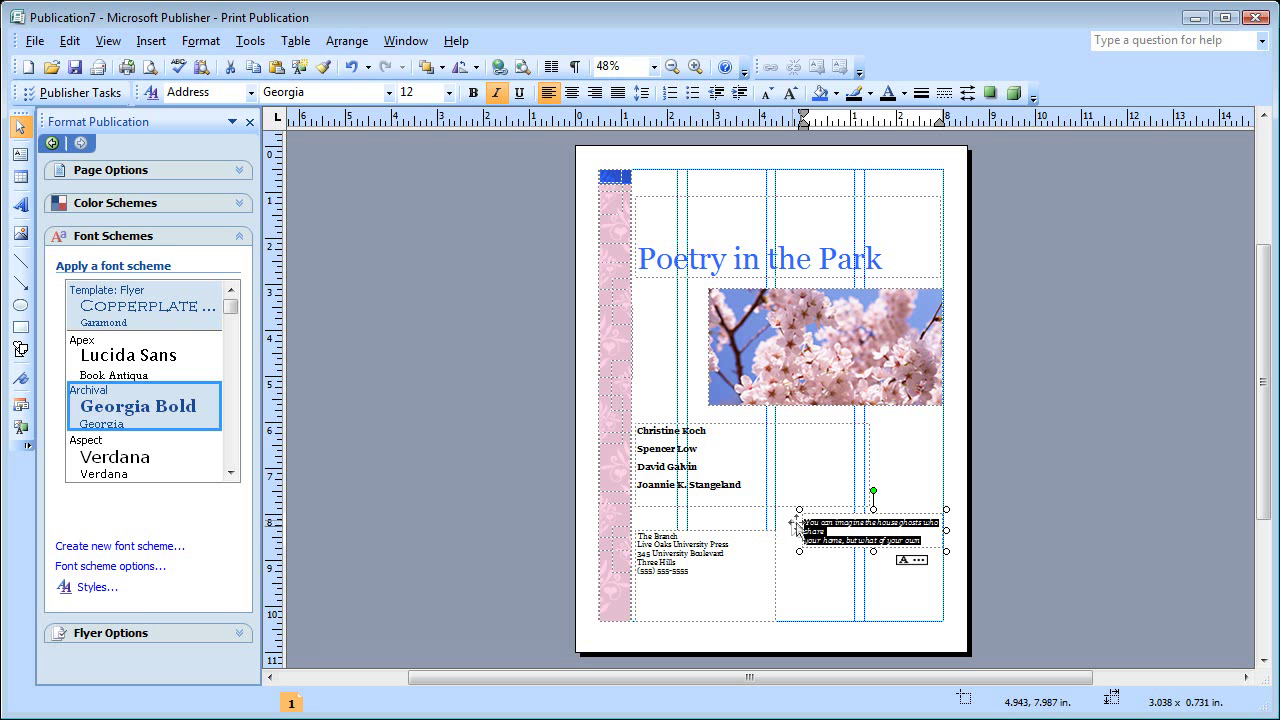
left_click_drag(798, 529, 776, 529)
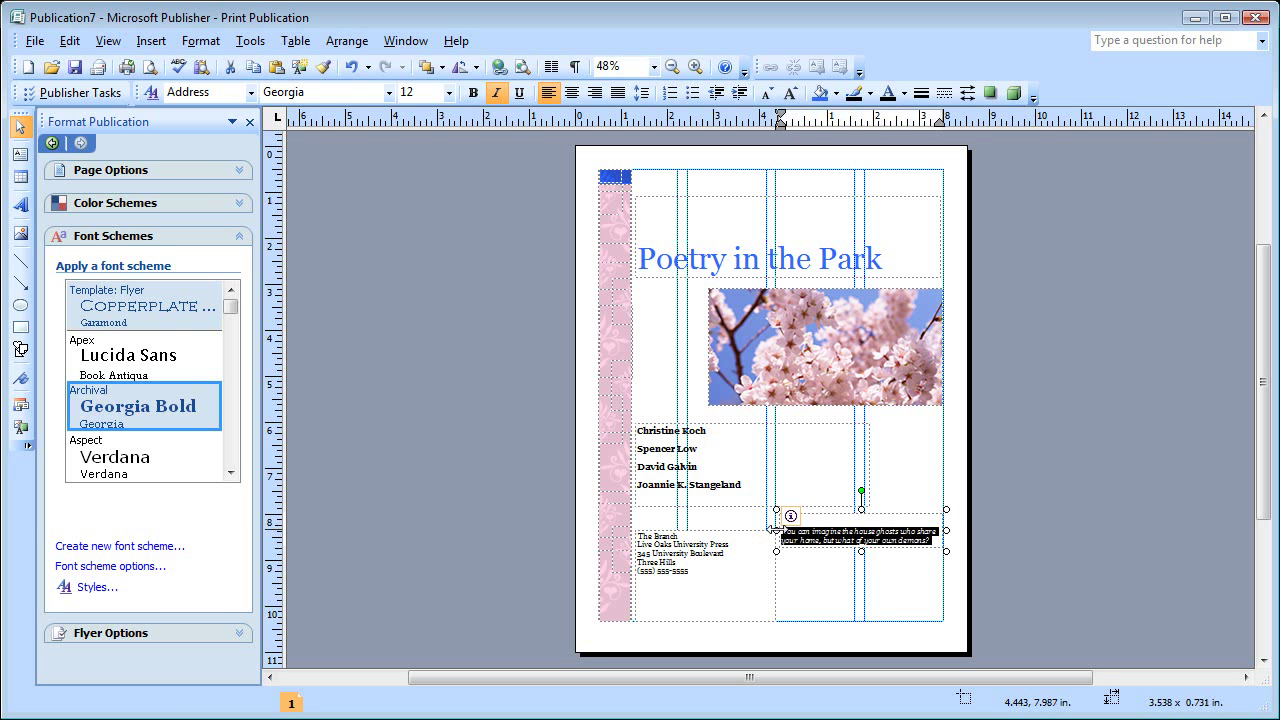
left_click(829, 612)
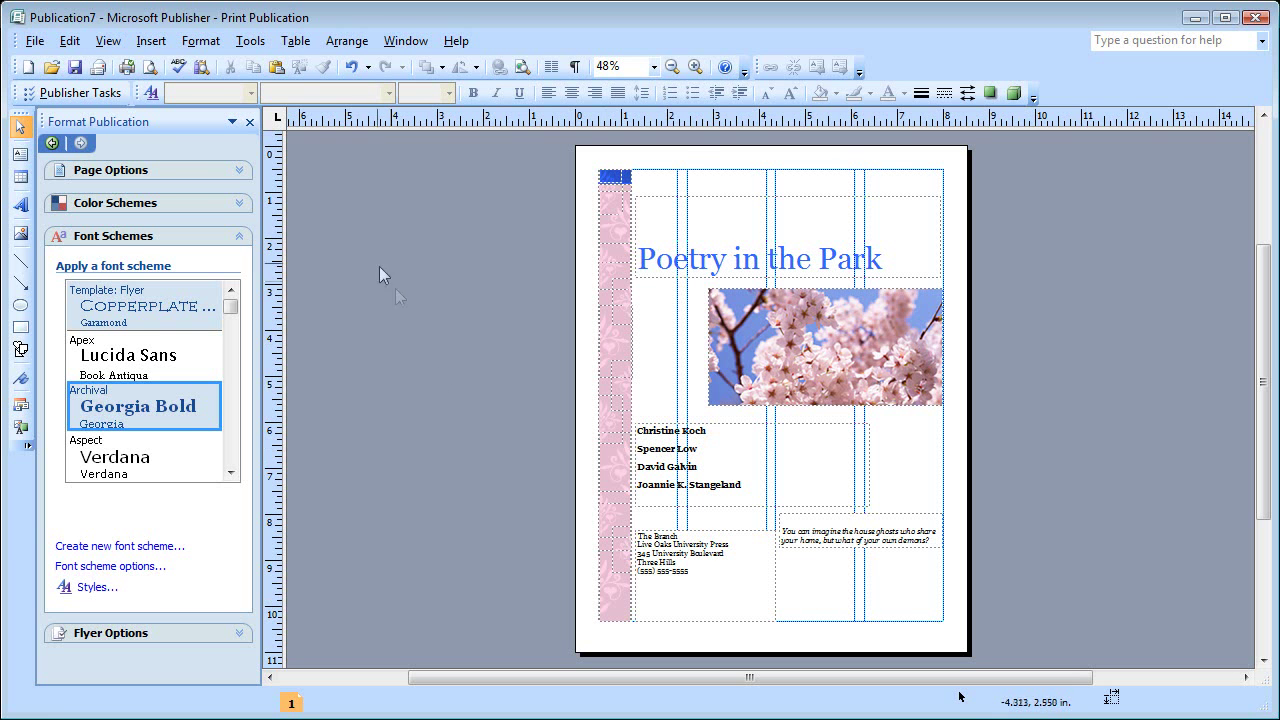
- Print-preview the Poetry in the Park flyer, return to editing, then reach File > Send E-mail
left_click(250, 122)
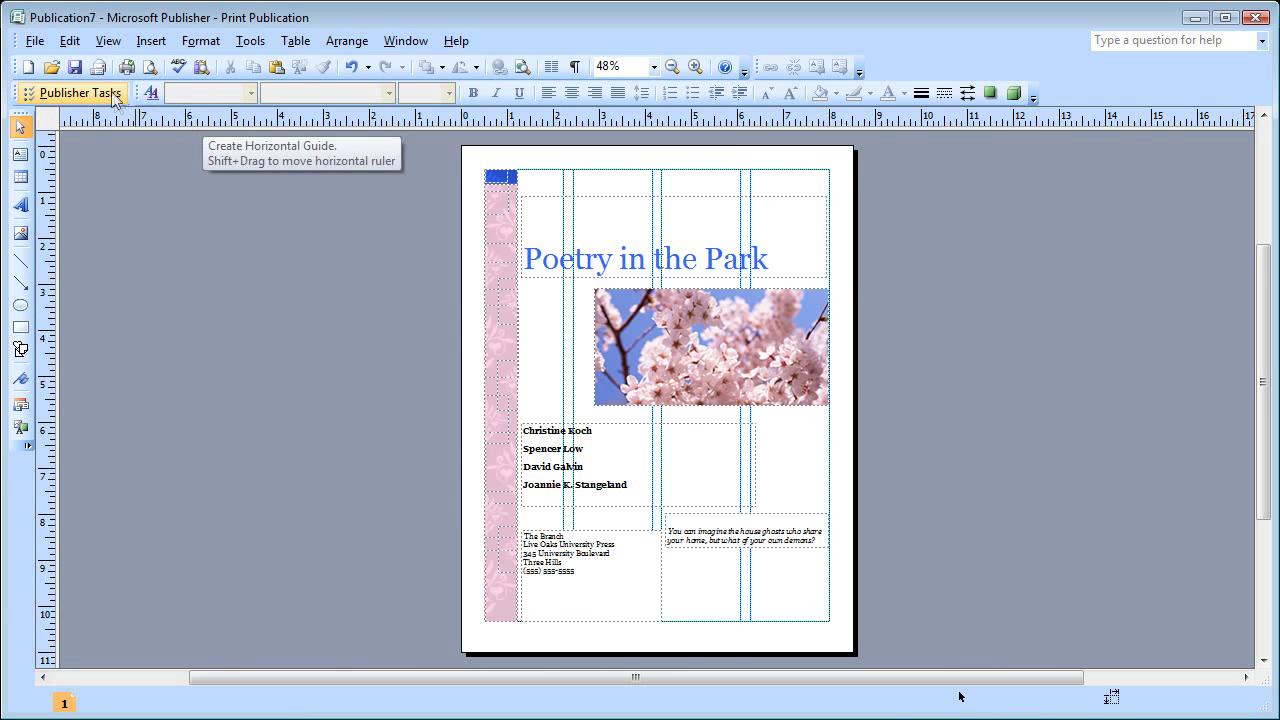
left_click(38, 44)
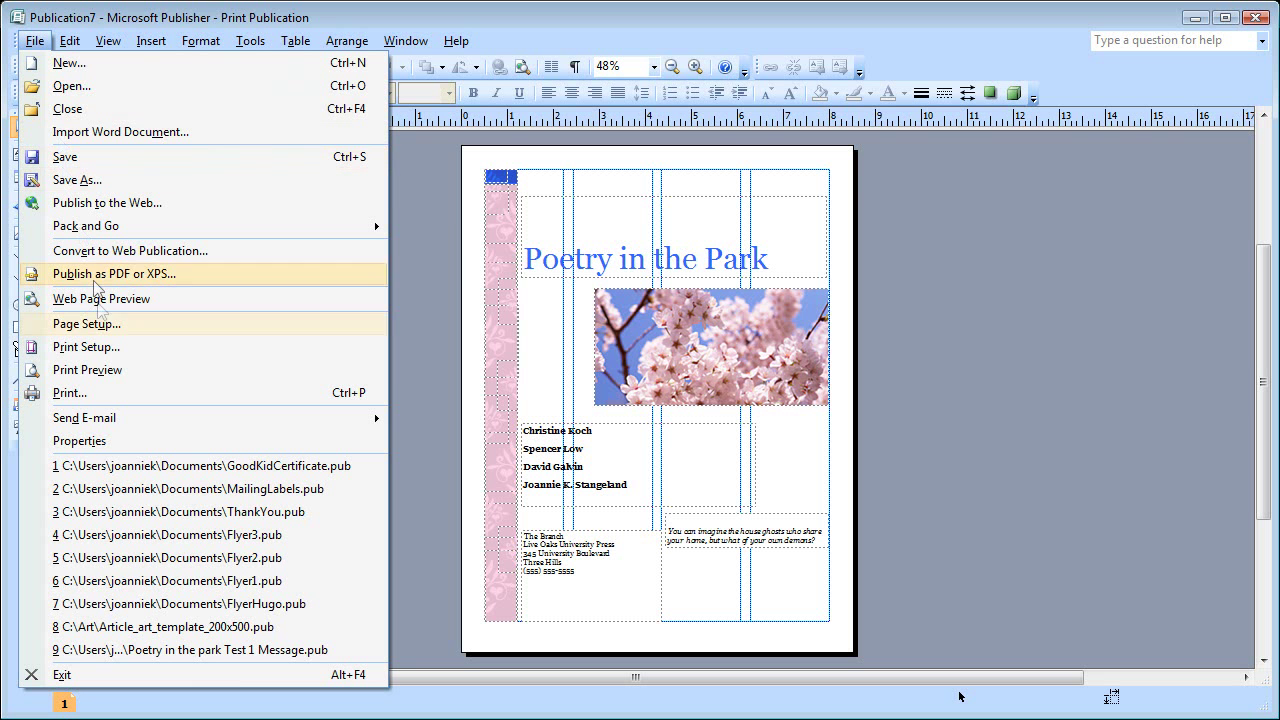
left_click(118, 370)
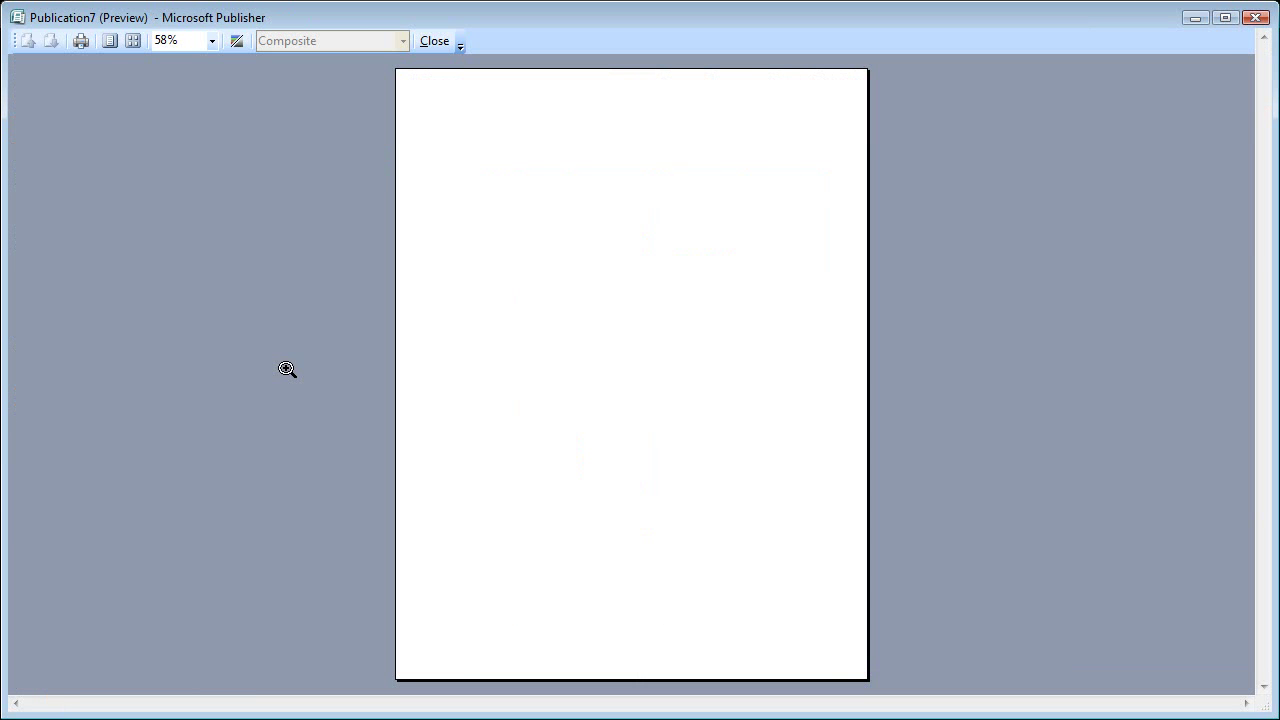
left_click(441, 42)
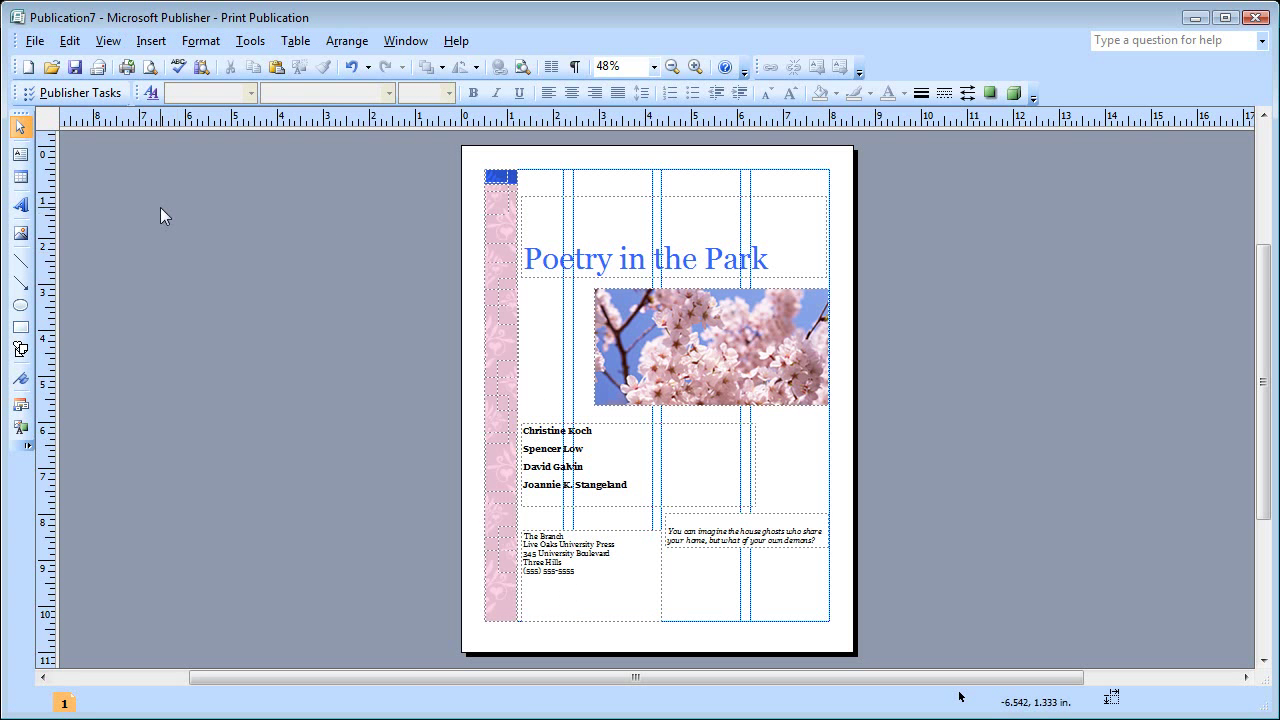
left_click(36, 41)
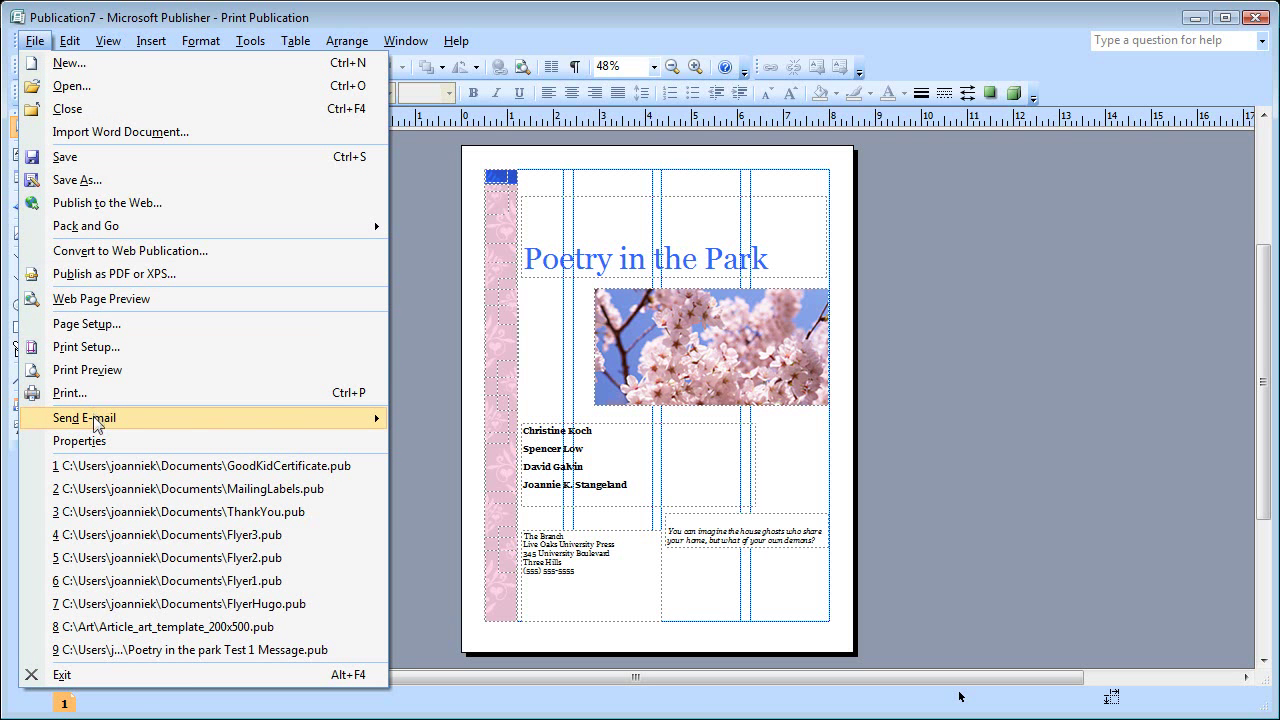
mouse_move(97, 425)
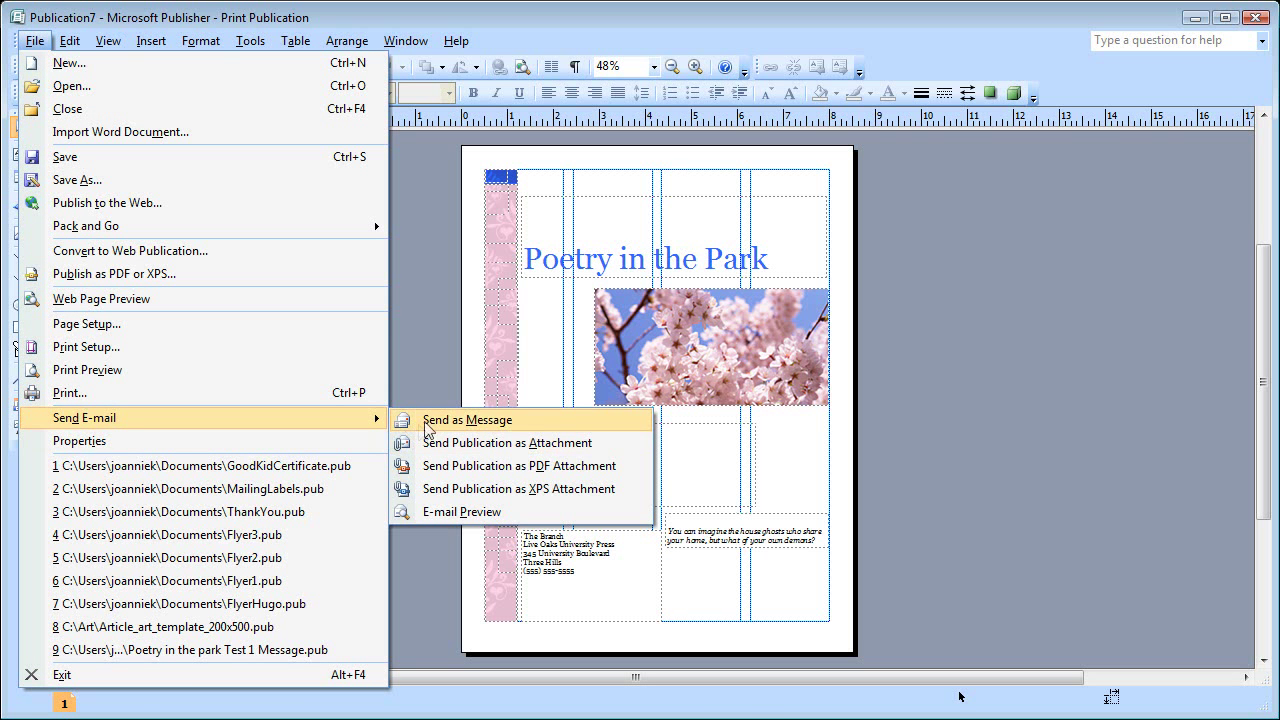